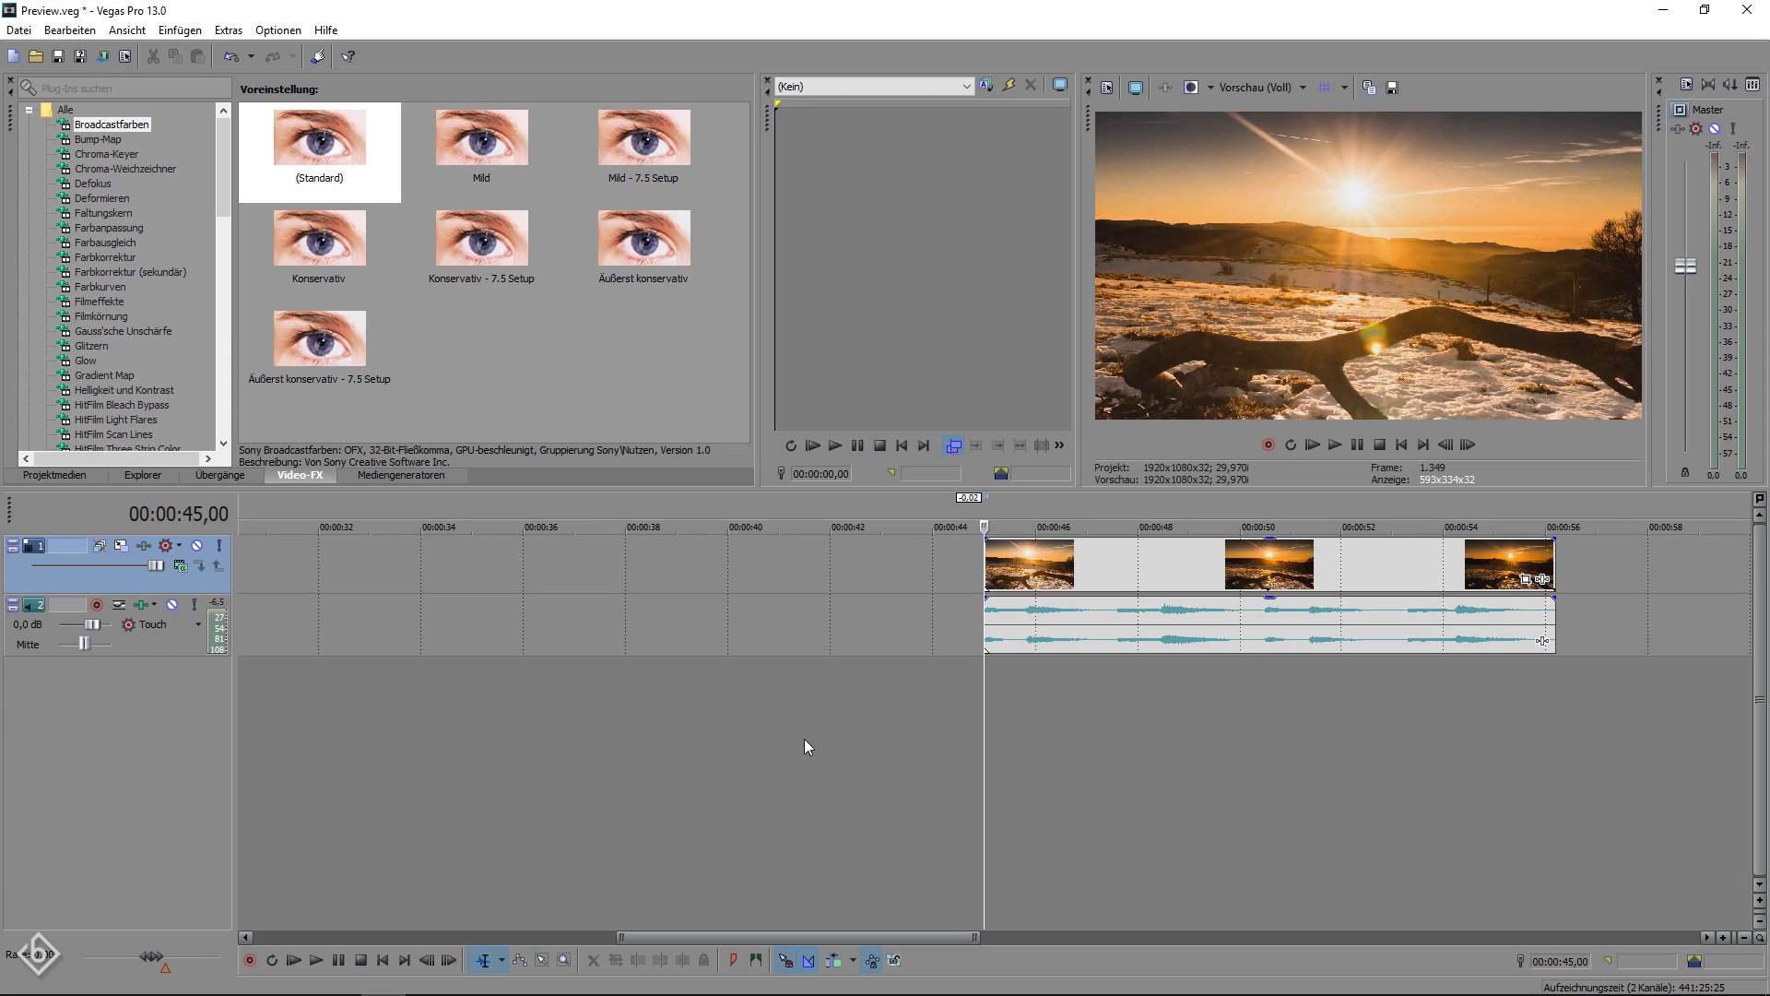
Play the music, then add marker 1 on the beat near 45 seconds.
key("space")
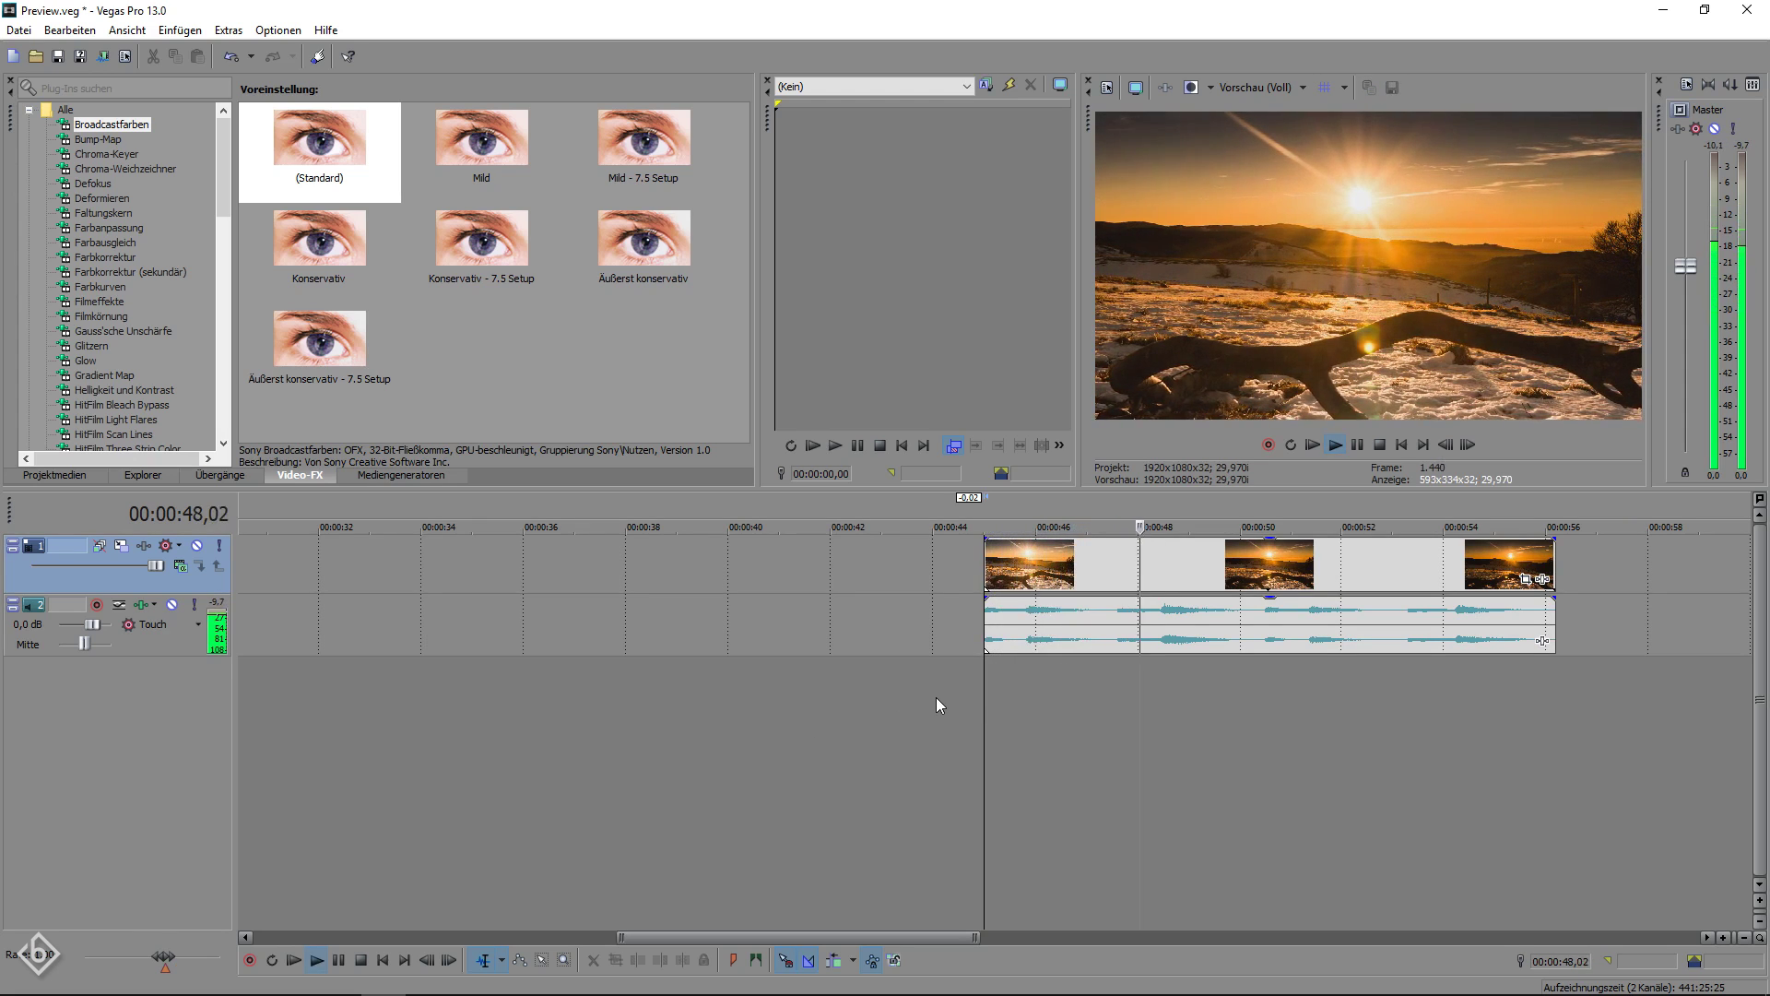
key("space")
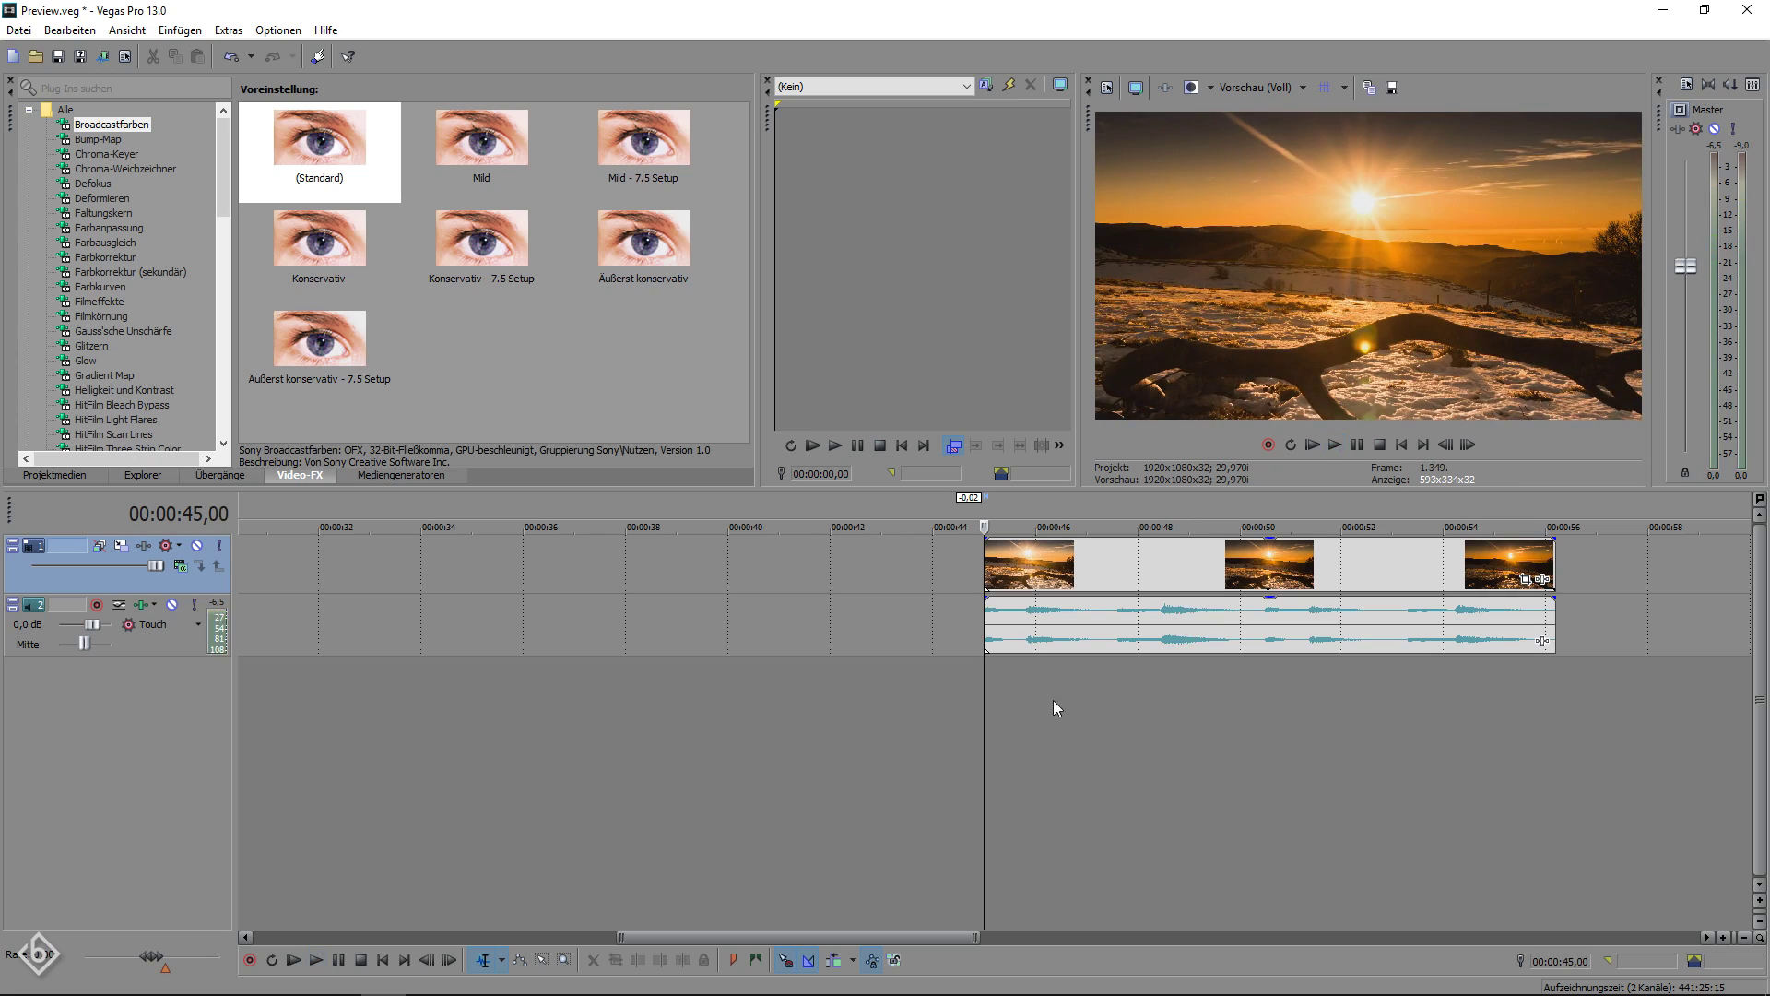
left_click(1025, 672)
scroll(1044, 725, "up", 10)
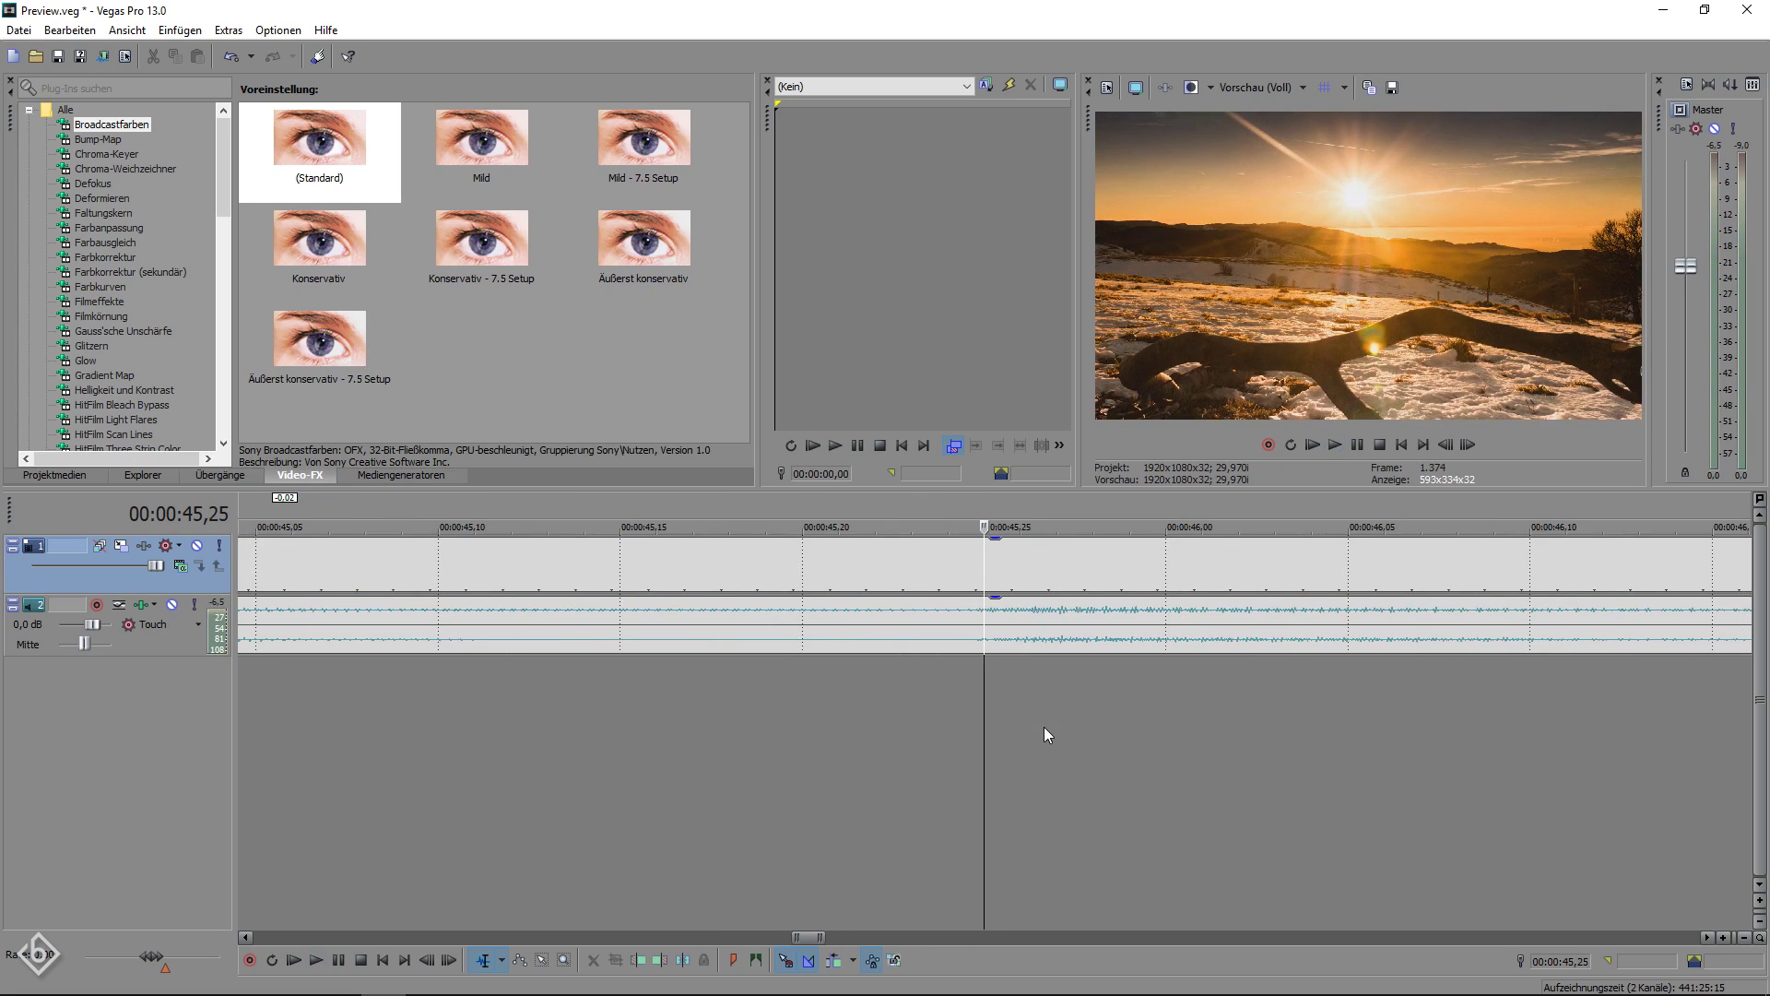
key("Left")
key("m")
scroll(1043, 725, "down", 5)
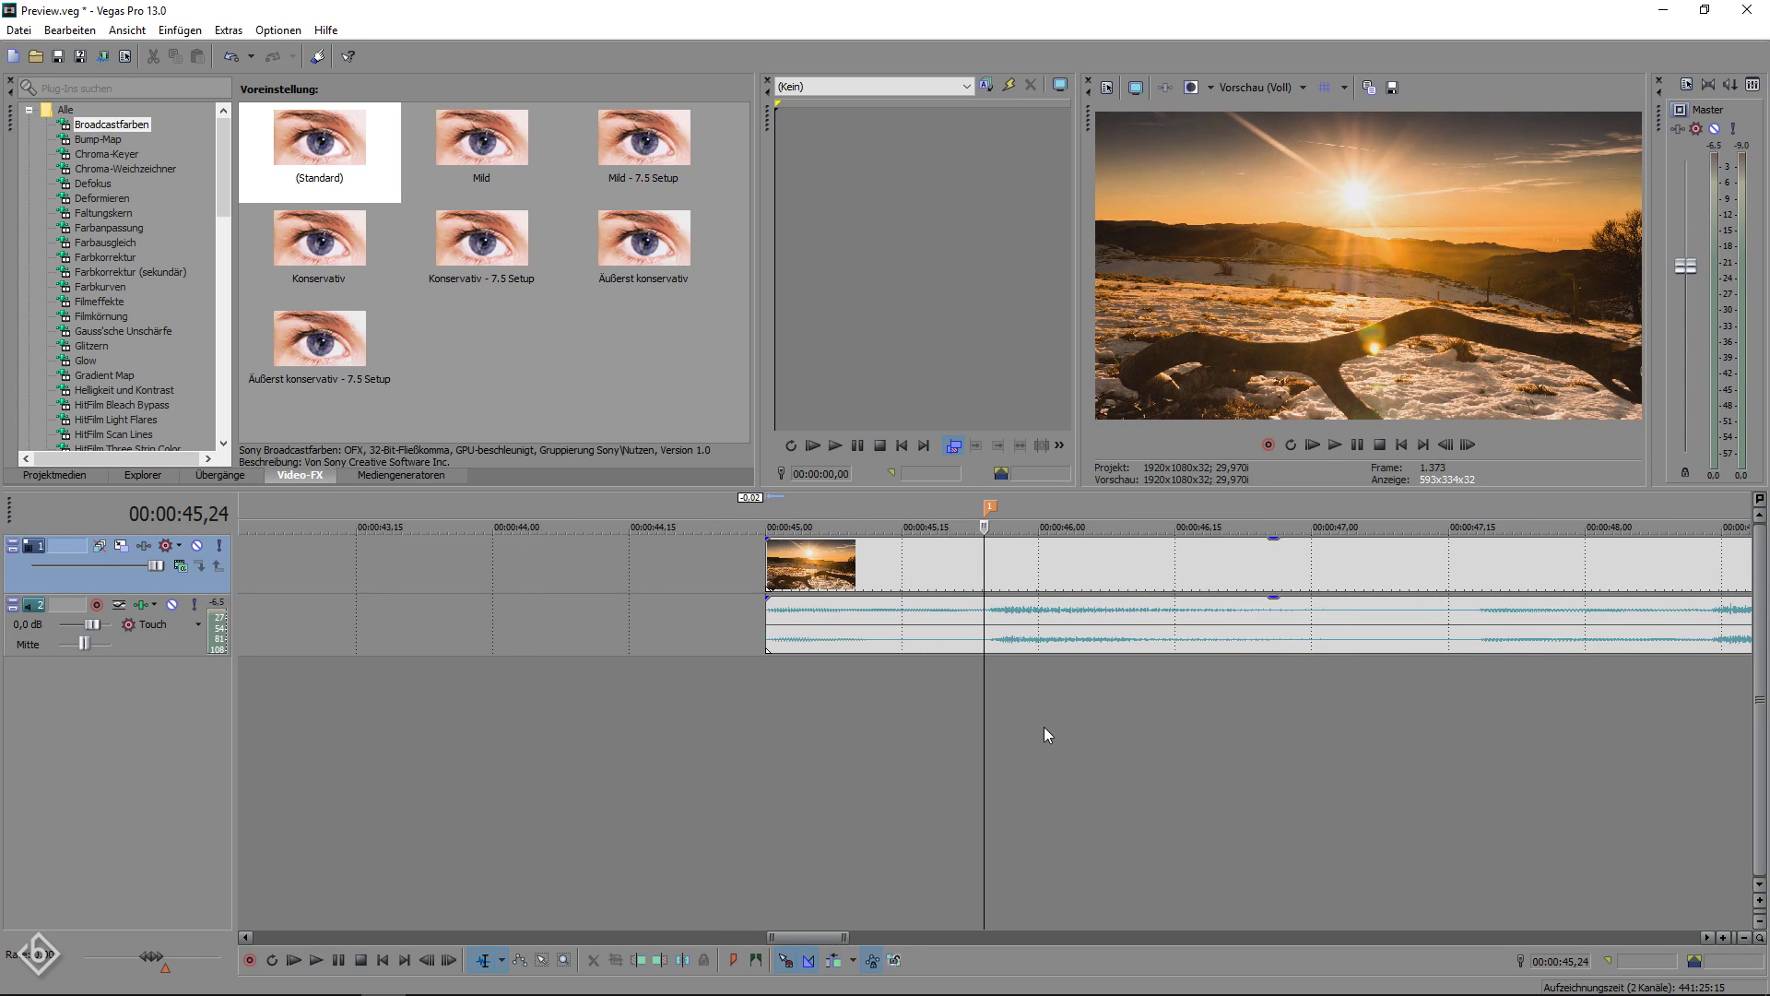
Add markers 2 and 3 on the beats near 47 and 48 seconds.
scroll(1044, 726, "down", 1)
left_click(1350, 675)
scroll(1296, 703, "up", 5)
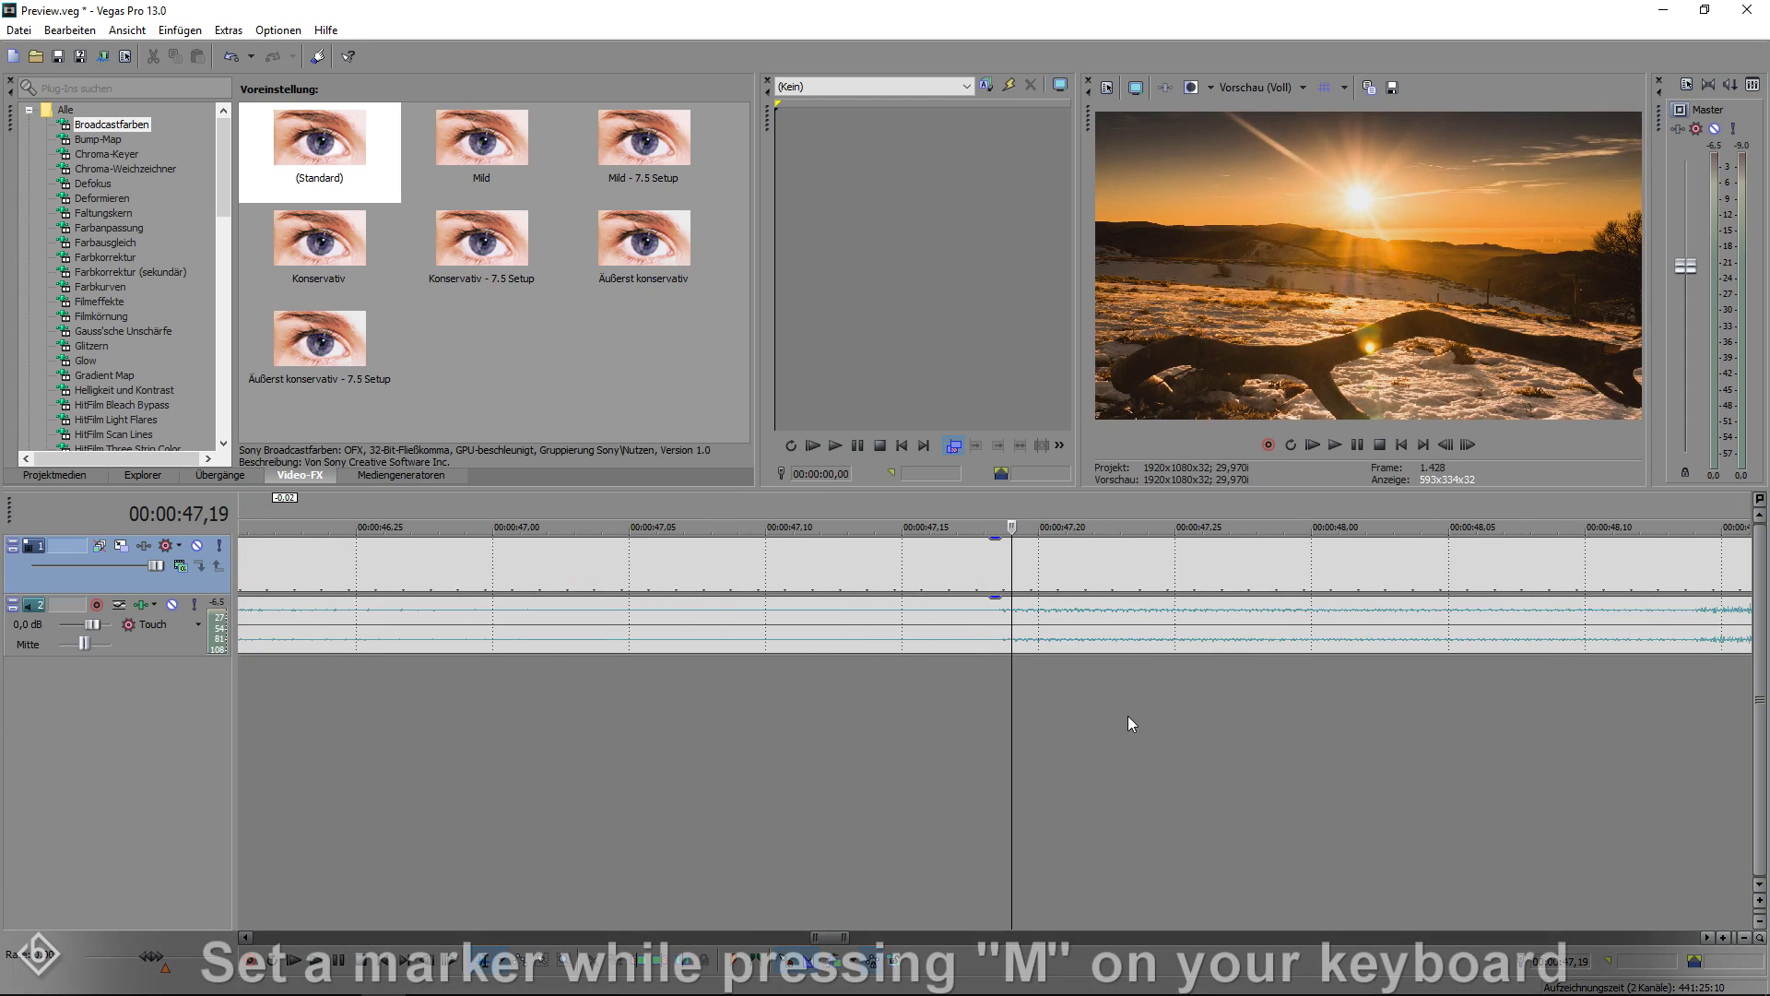
key("Left")
key("m")
scroll(1124, 715, "down", 5)
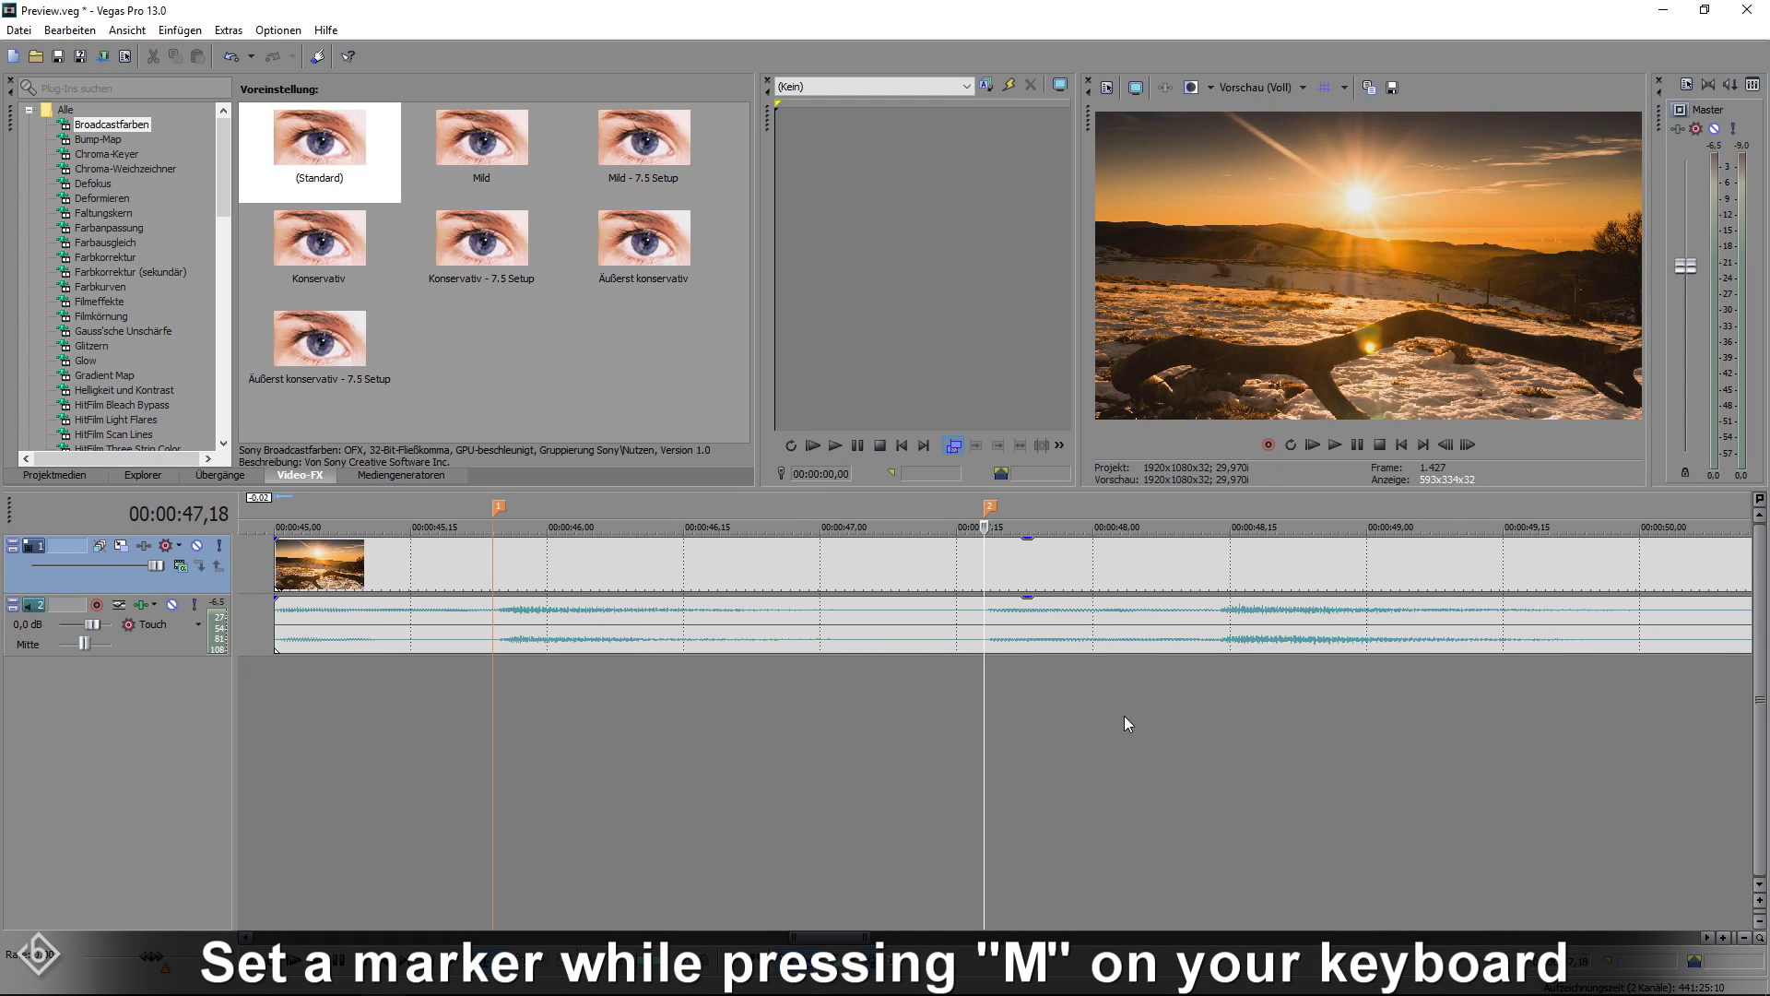
left_click(1207, 677)
scroll(1125, 710, "up", 5)
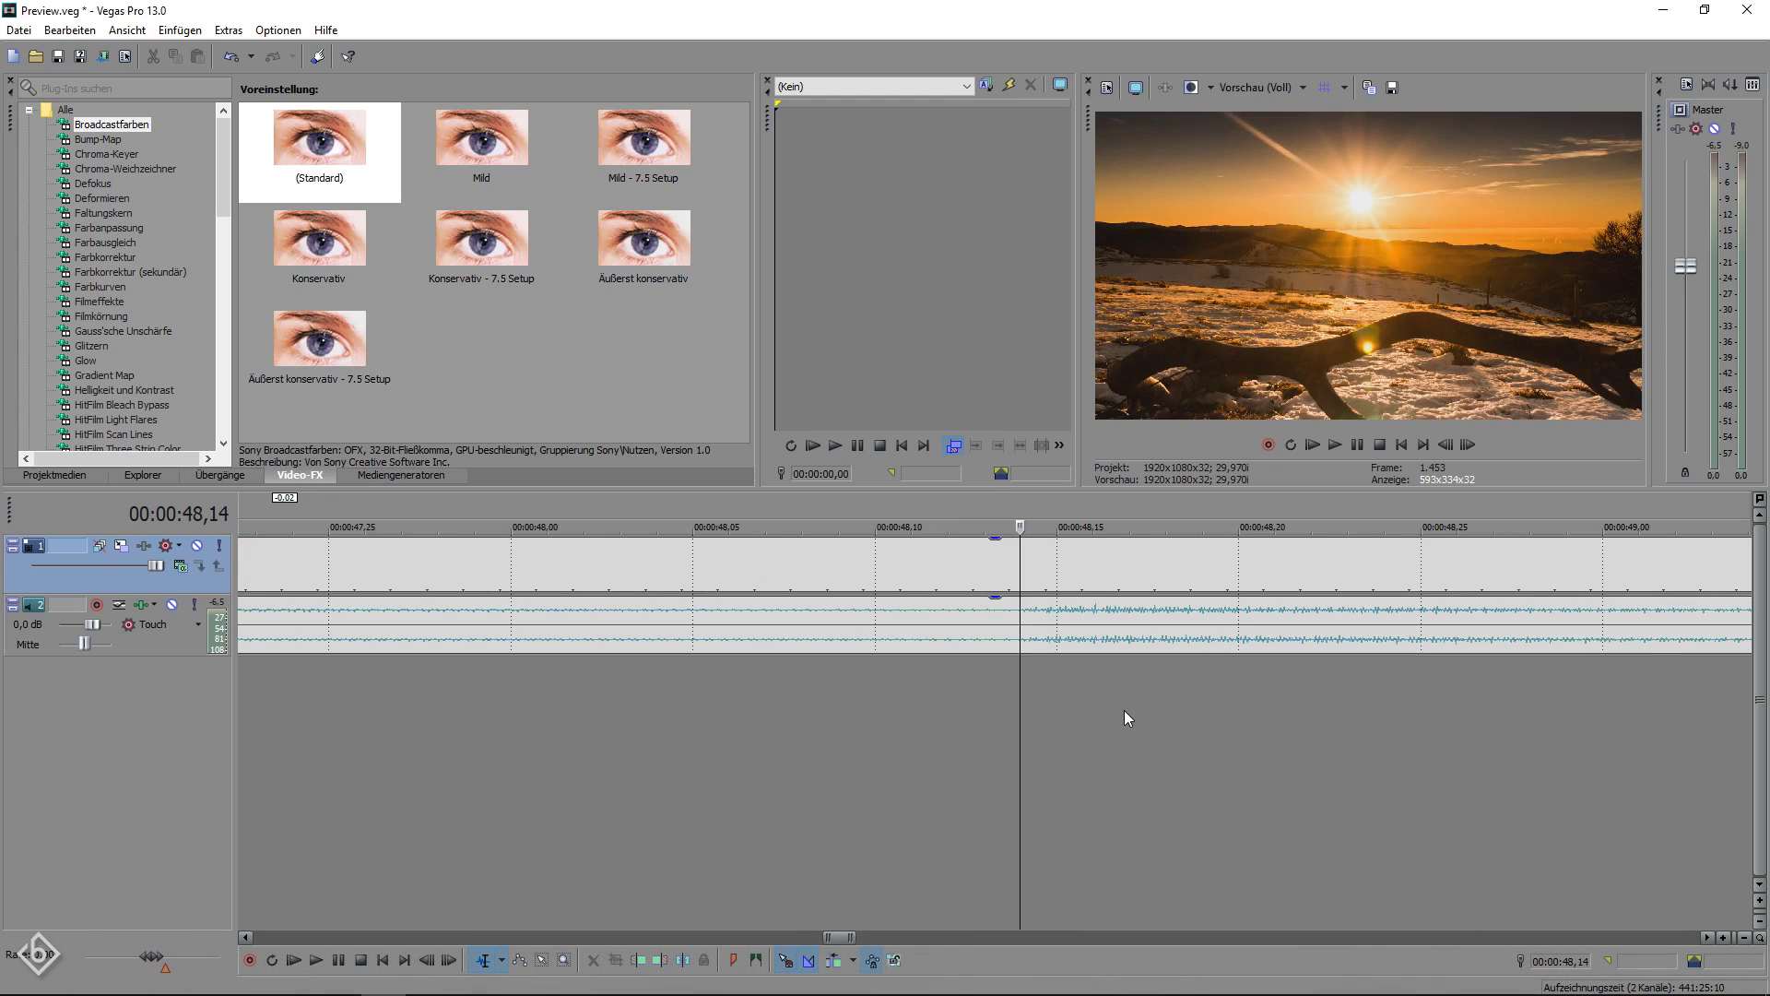
key("m")
scroll(1116, 710, "down", 5)
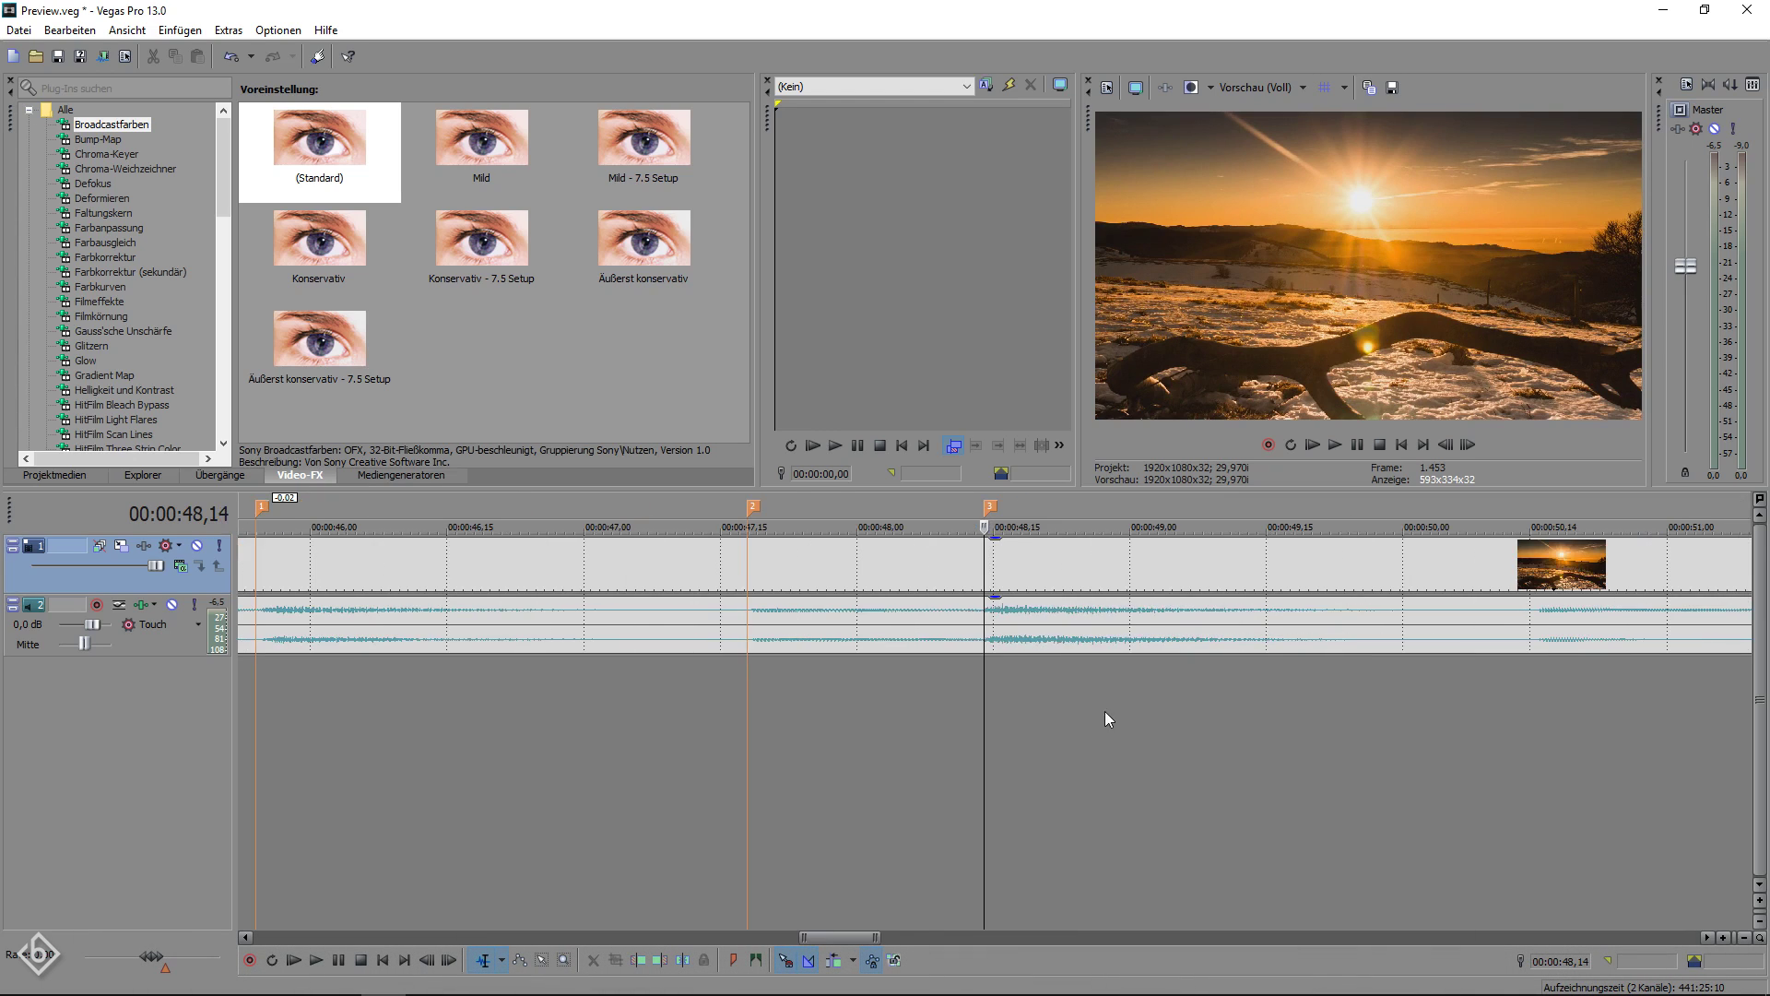
Play from near the clip start to check the markers against the music.
left_click(670, 683)
key("space")
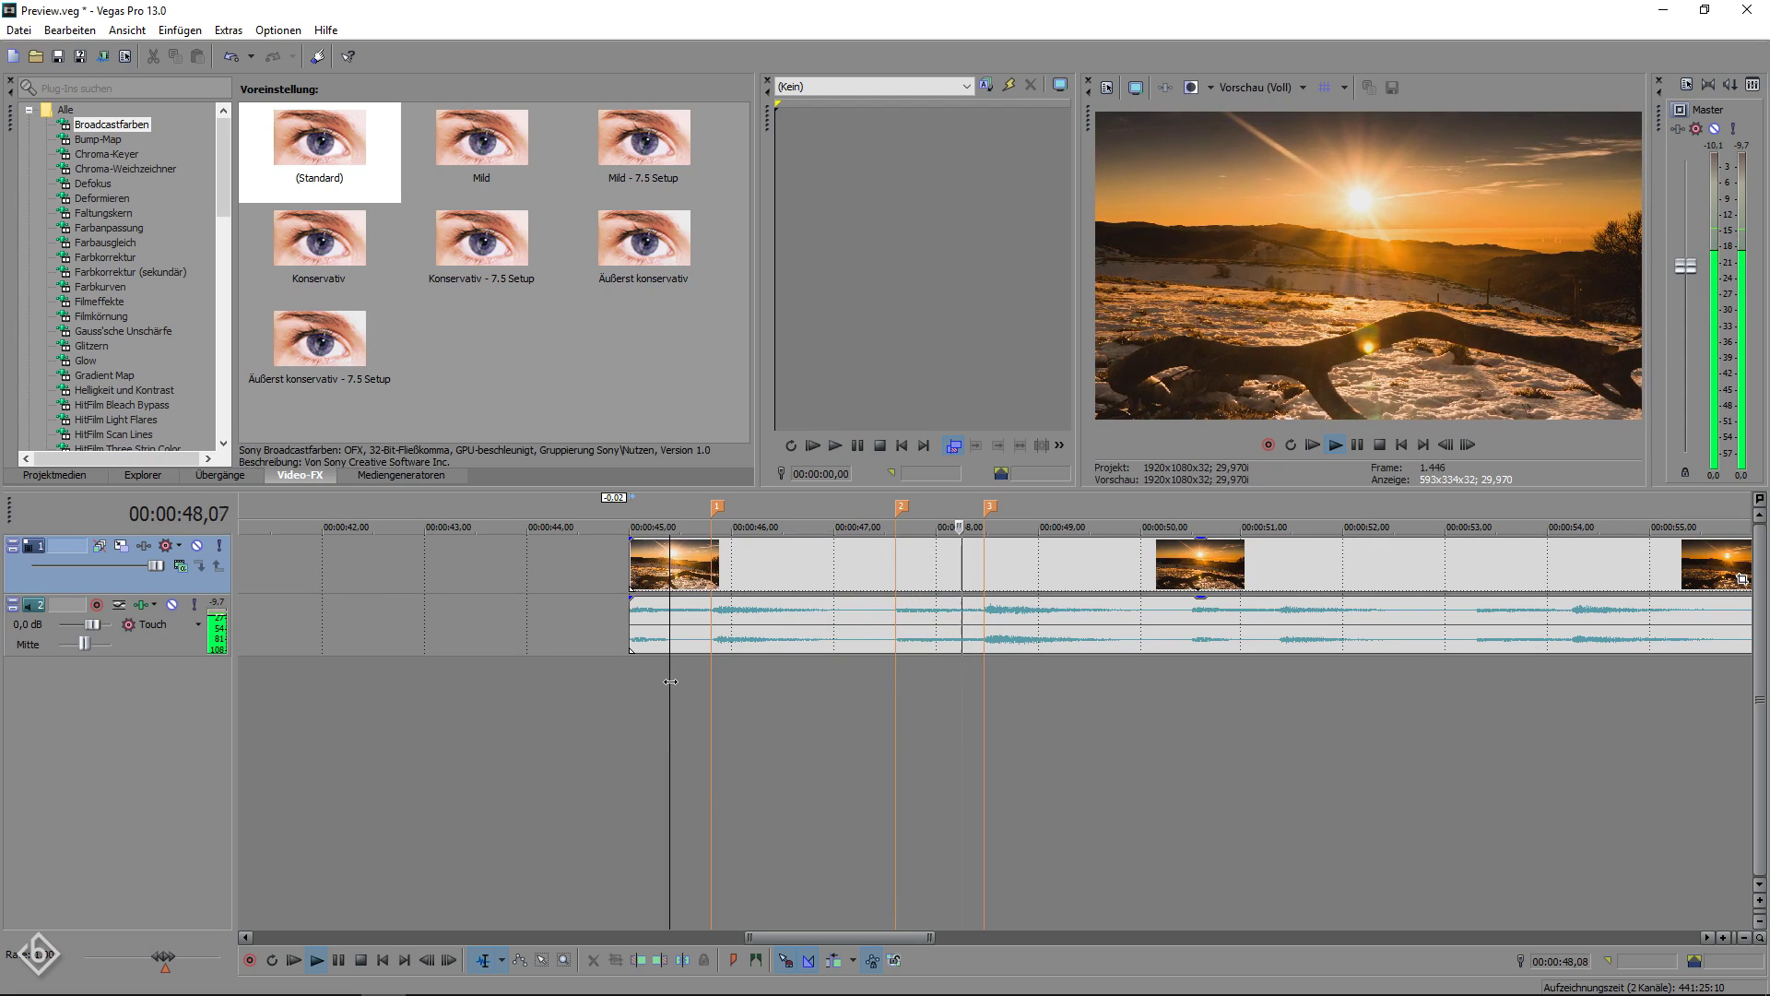
key("space")
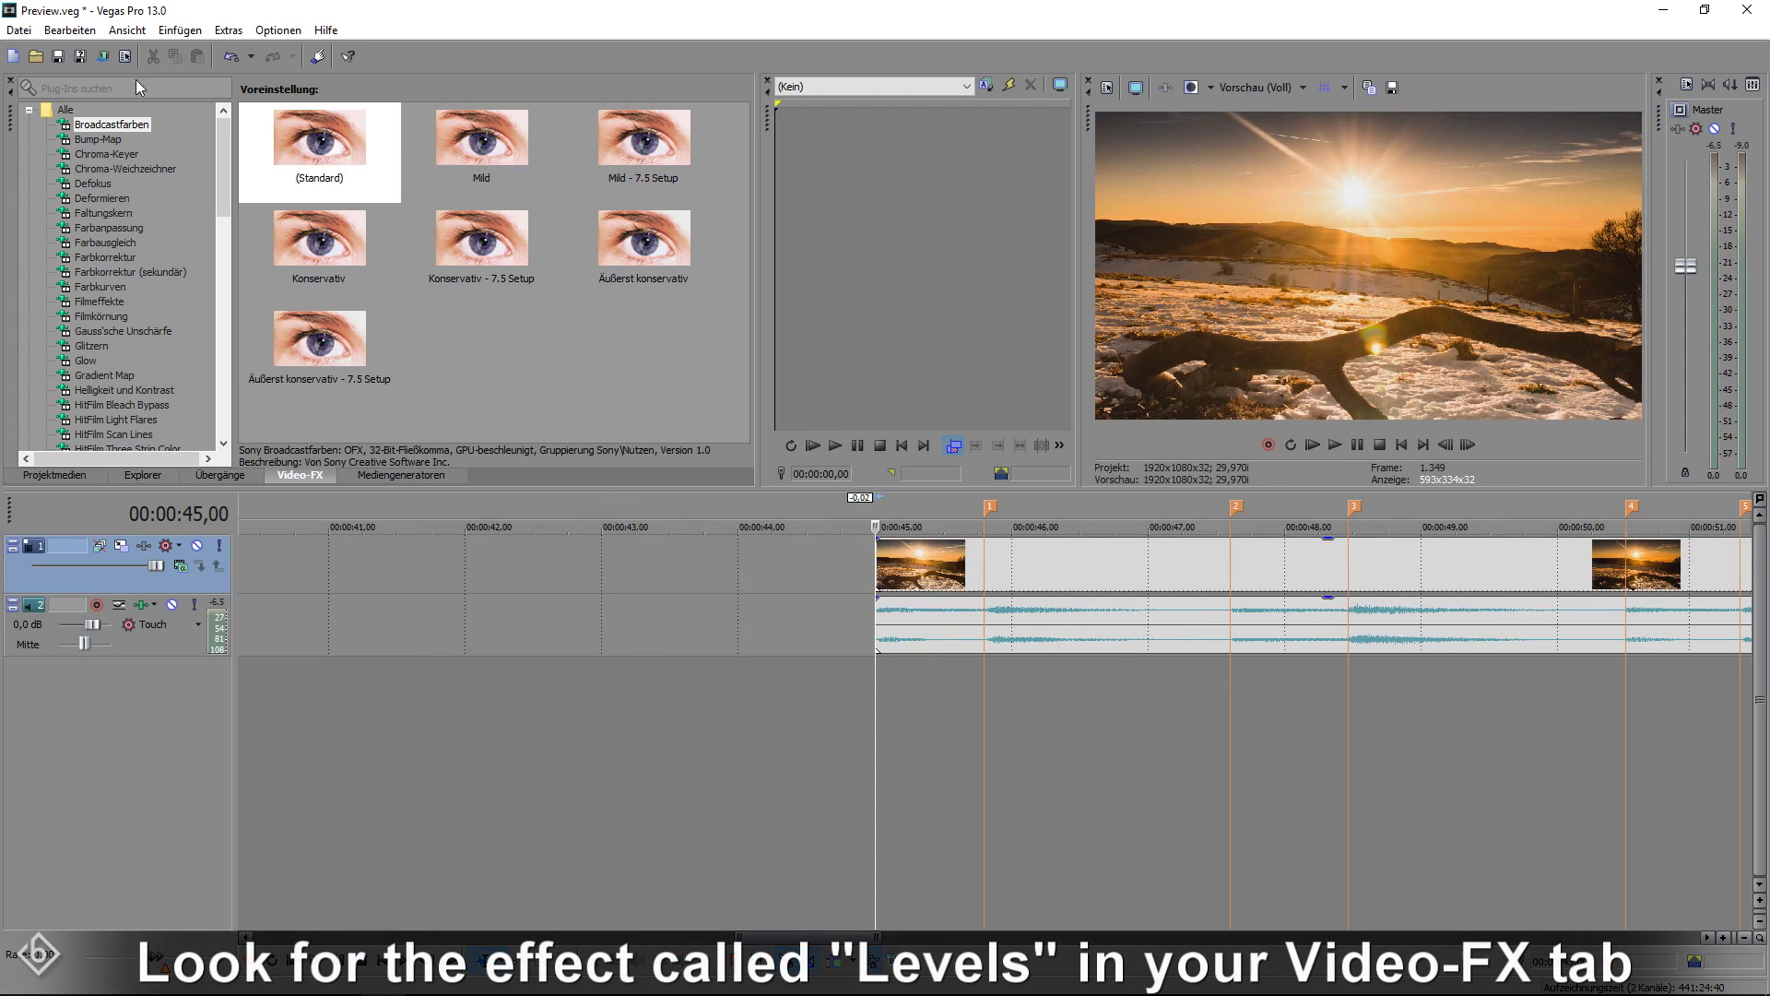
Apply the Sony Levels (Standard) preset to the first sunset clip.
left_click(139, 87)
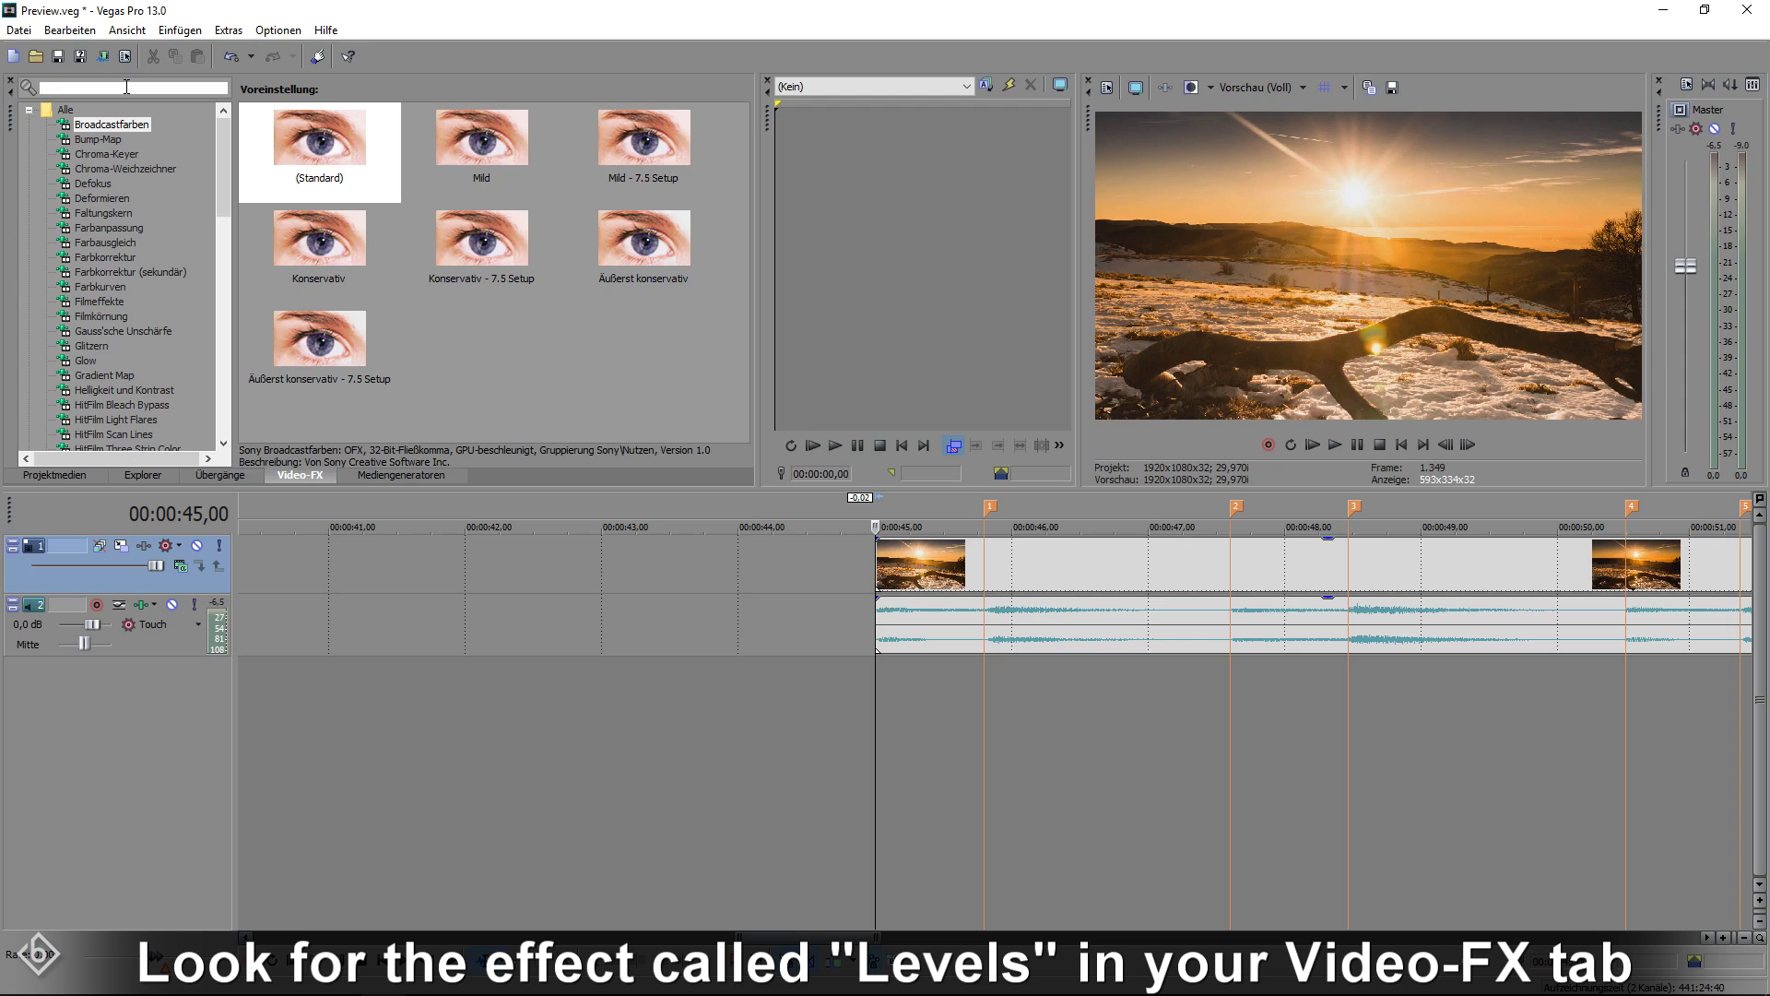
type("levels")
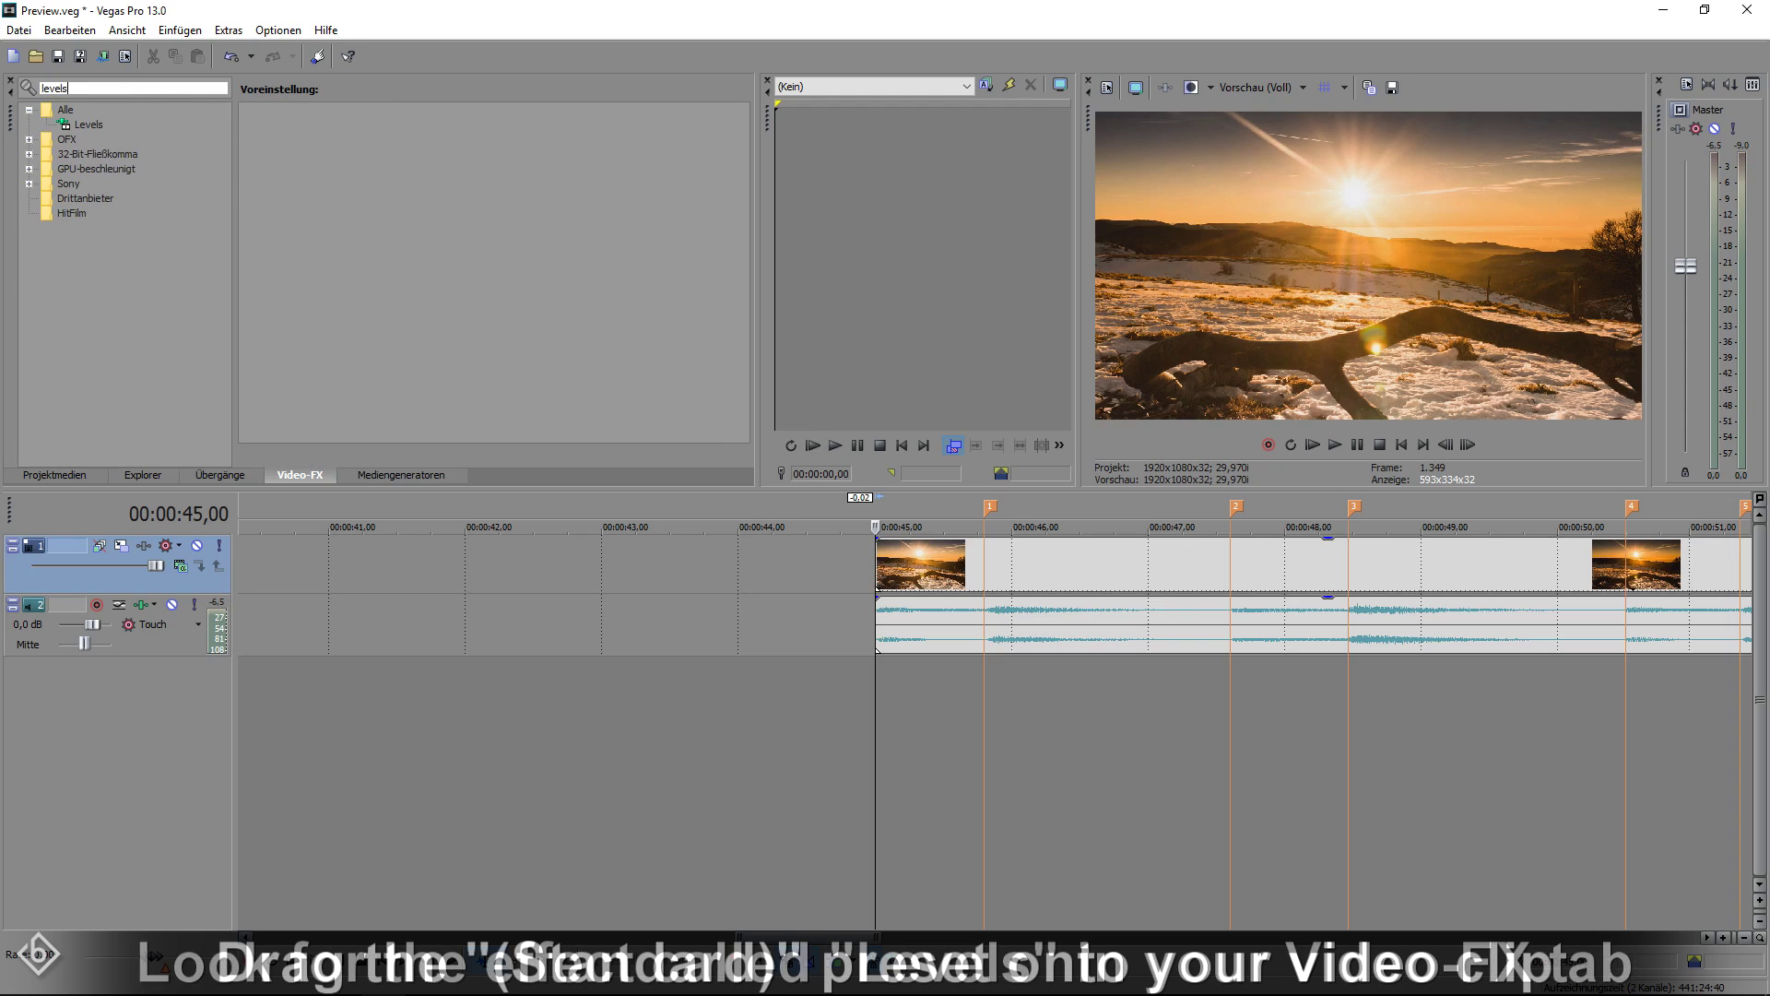
left_click(90, 126)
left_click_drag(328, 176, 923, 557)
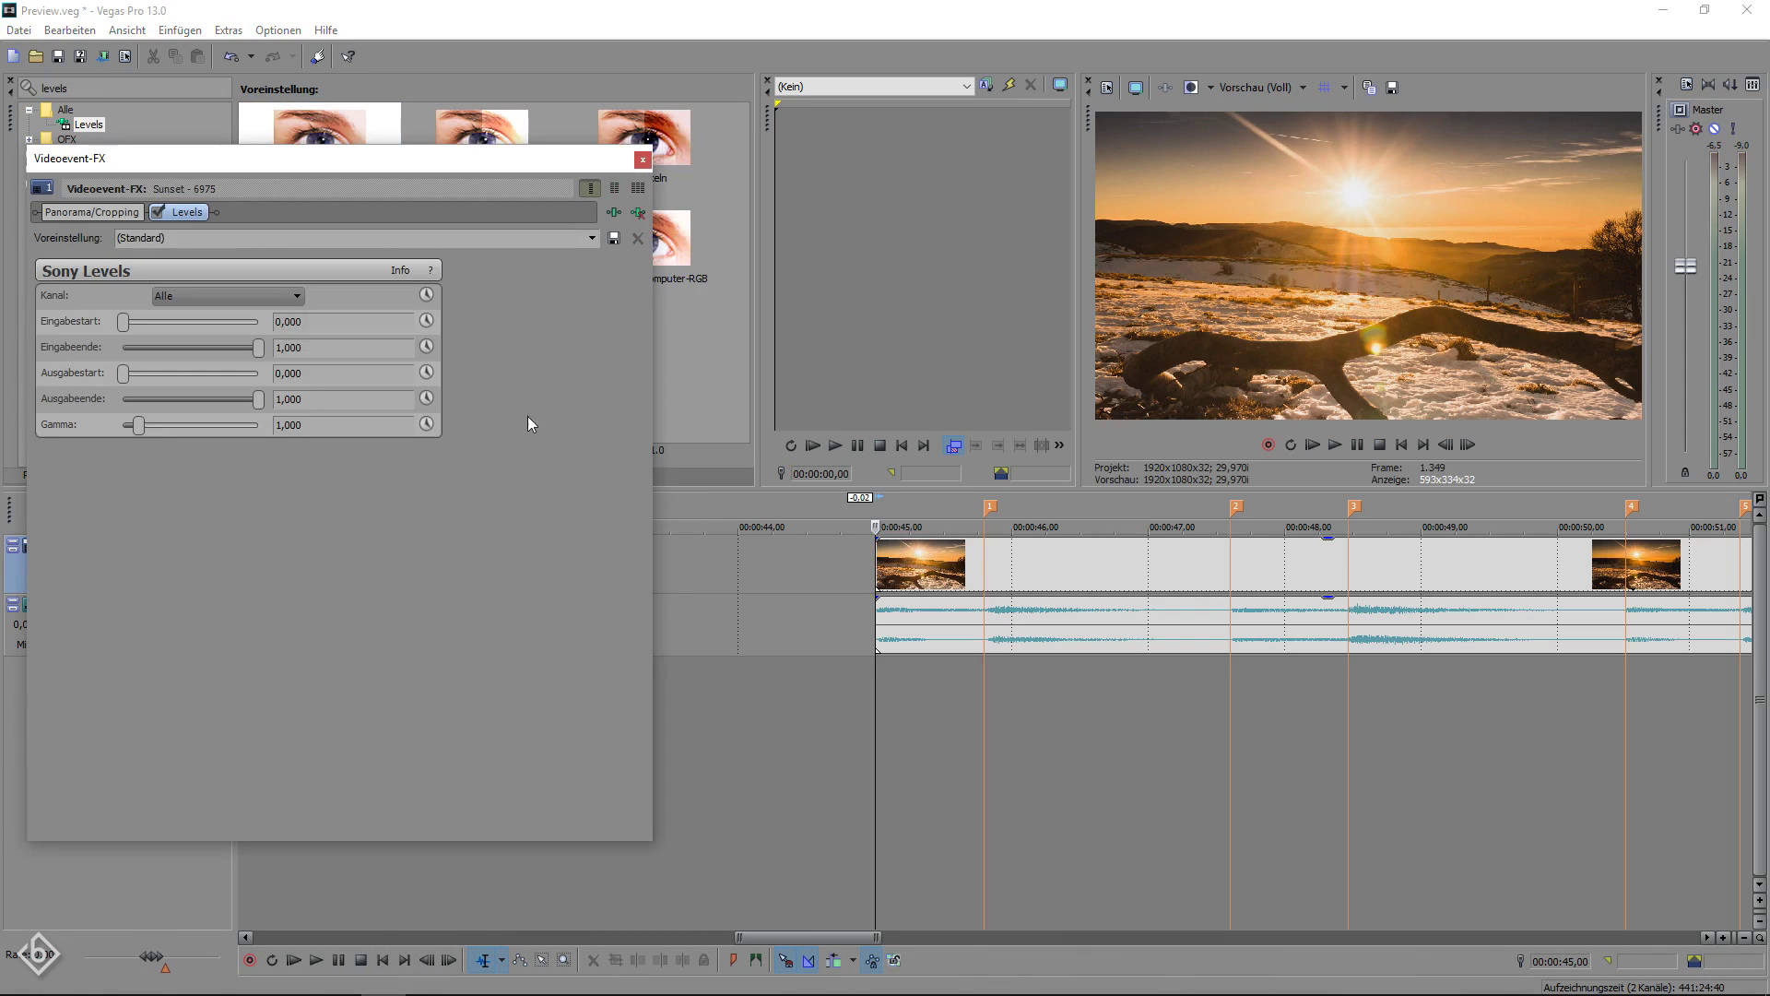
Make Eingabeende animatable and move the FX cursor to marker 1.
left_click(427, 347)
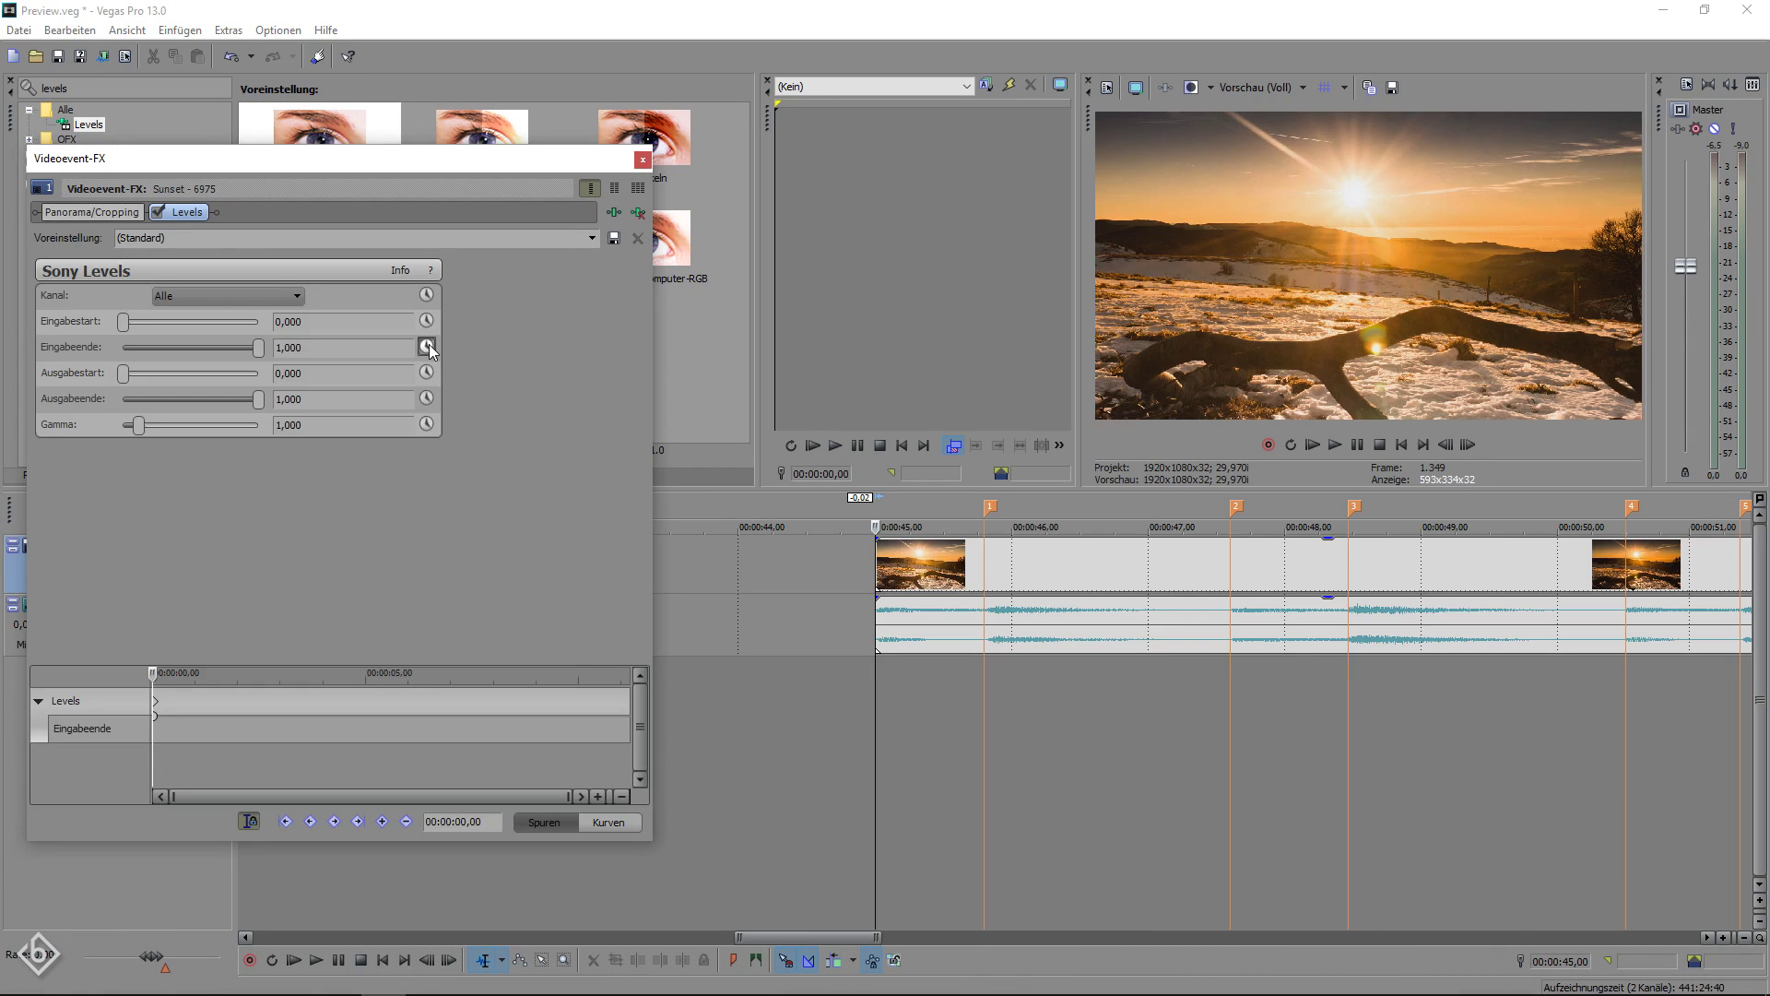
left_click_drag(151, 675, 189, 676)
scroll(923, 687, "up", 3)
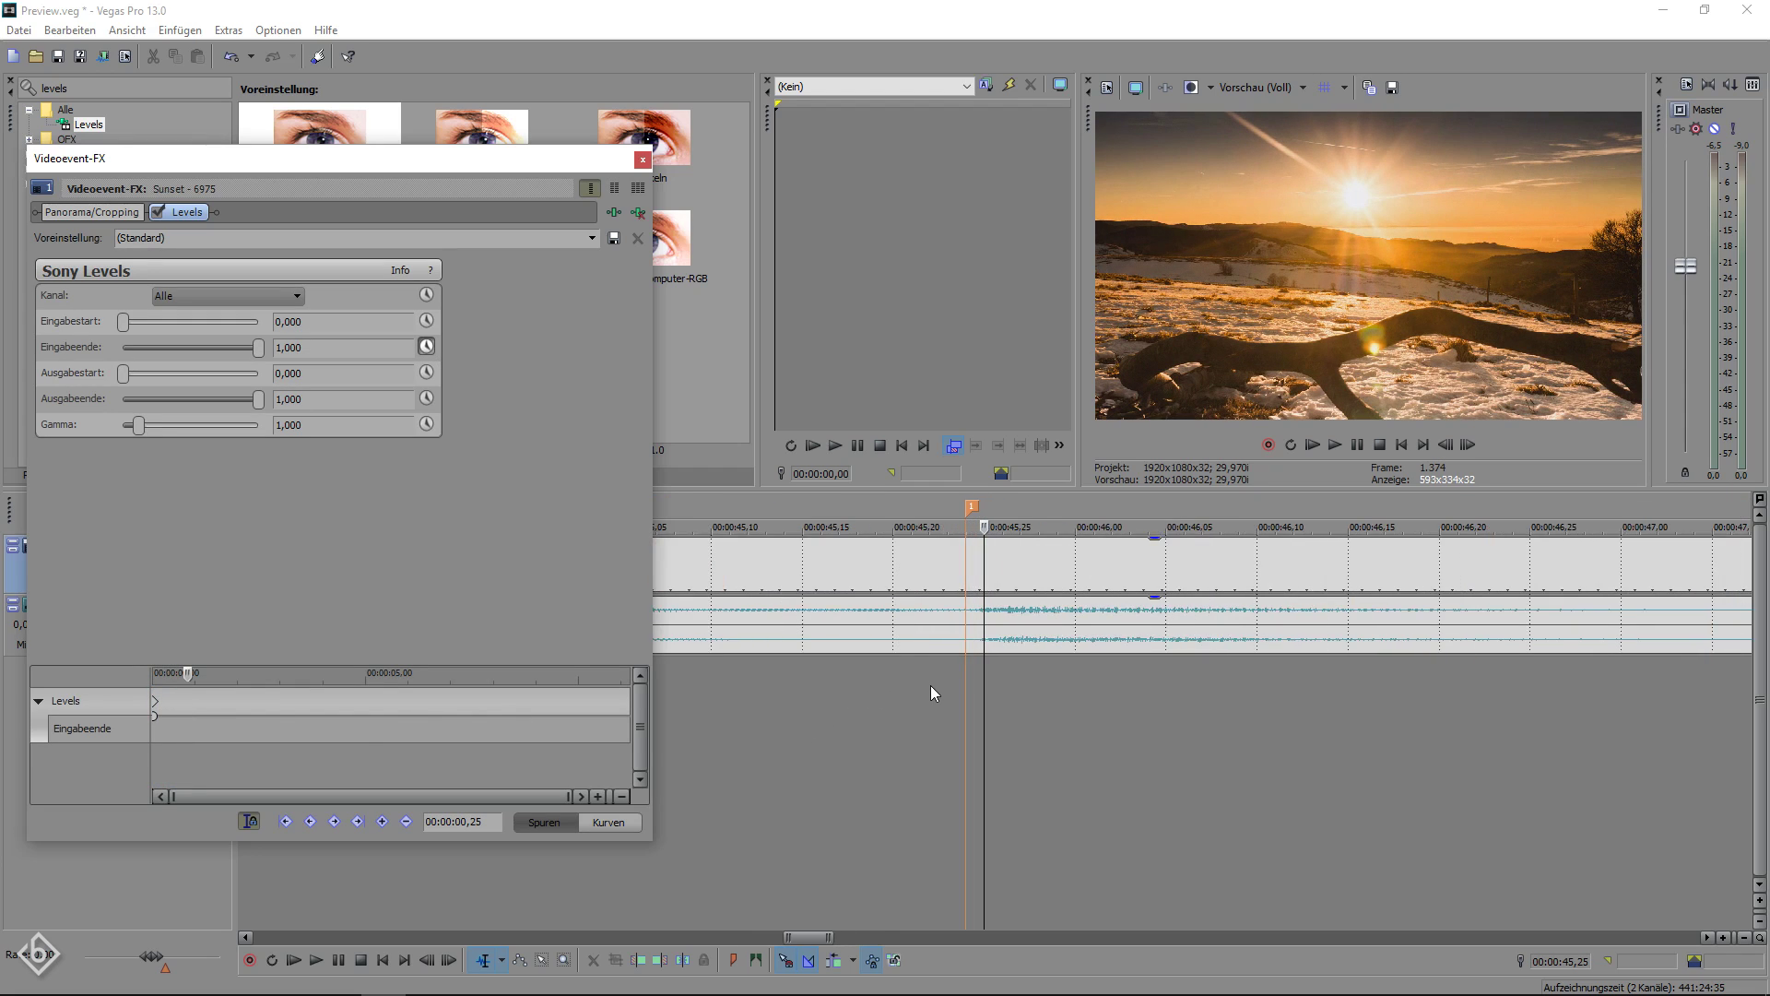
scroll(931, 685, "up", 2)
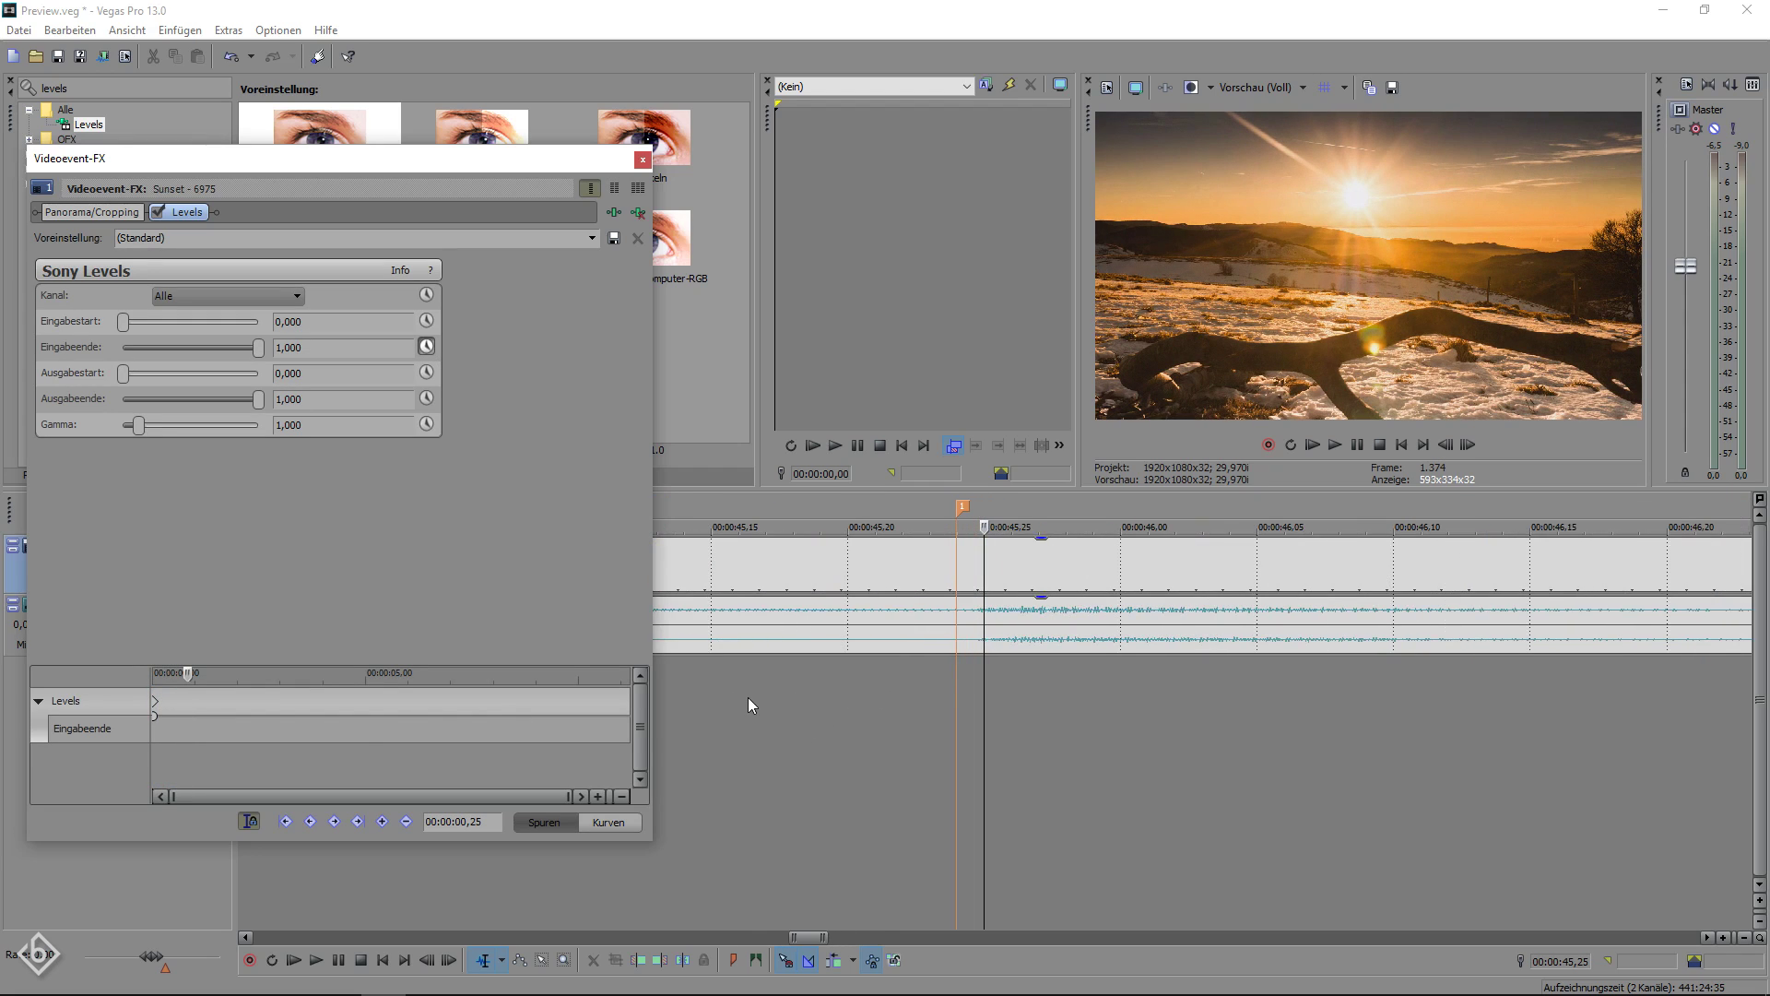
key("Left")
key("Left")
scroll(267, 721, "up", 3)
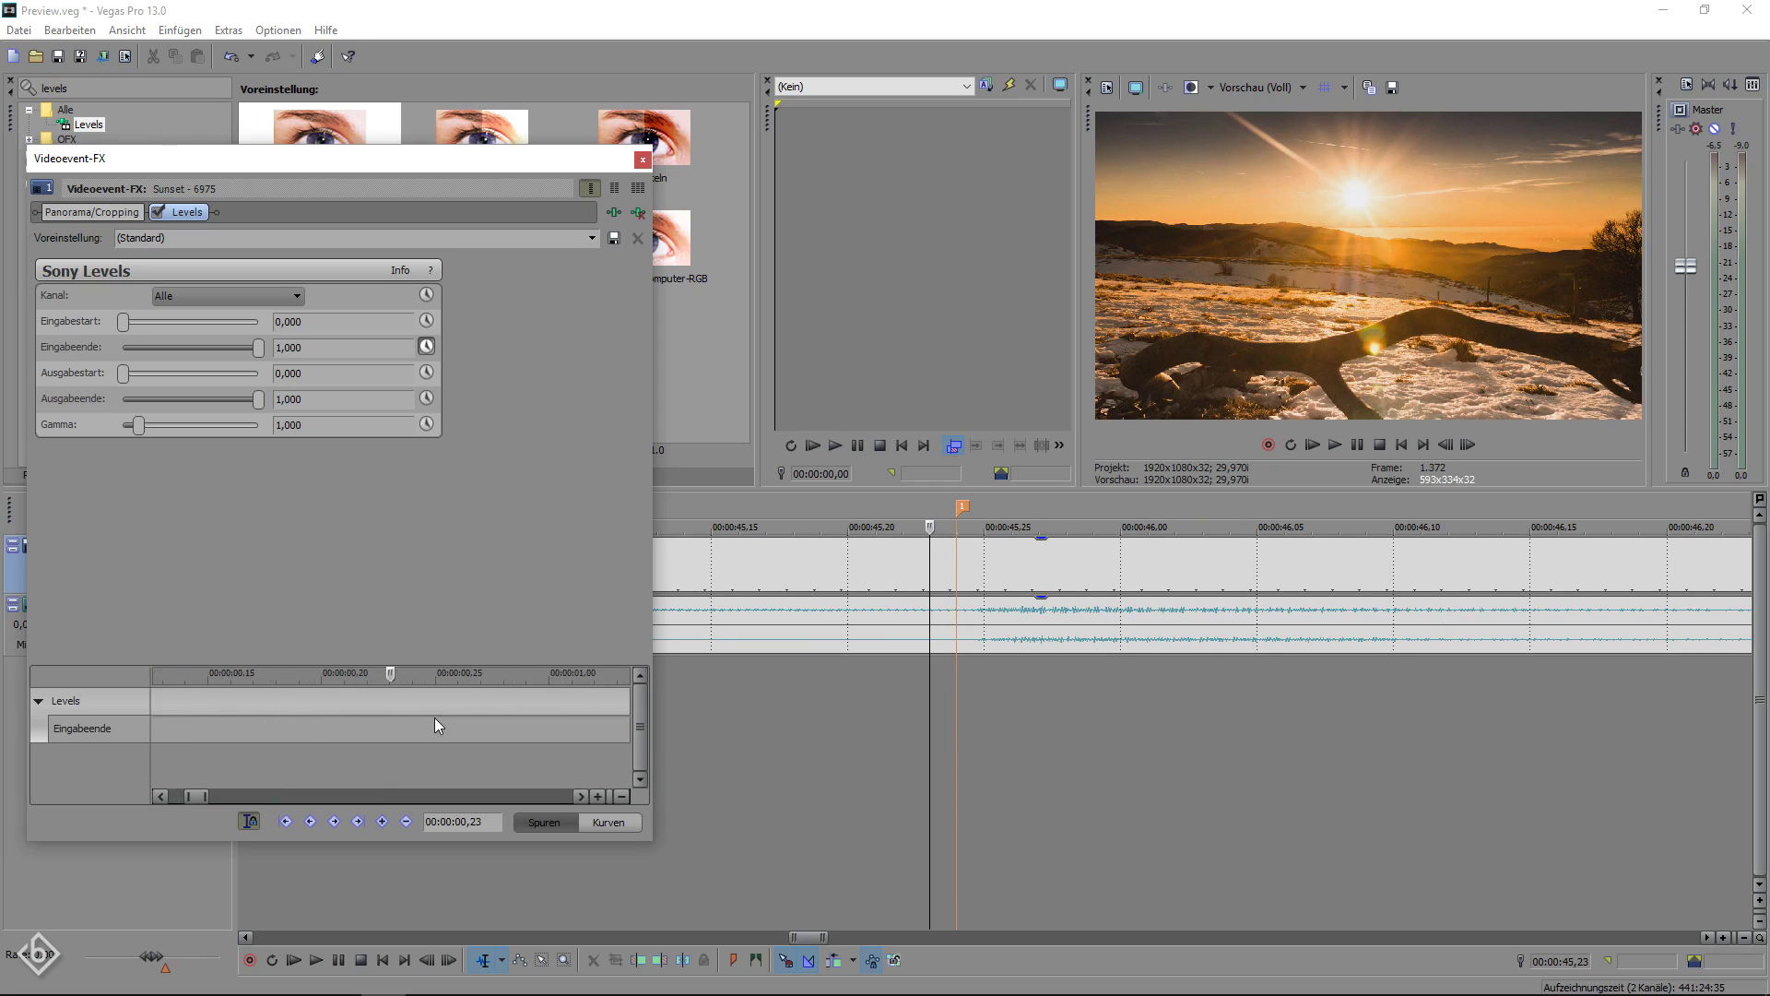
scroll(433, 718, "up", 1)
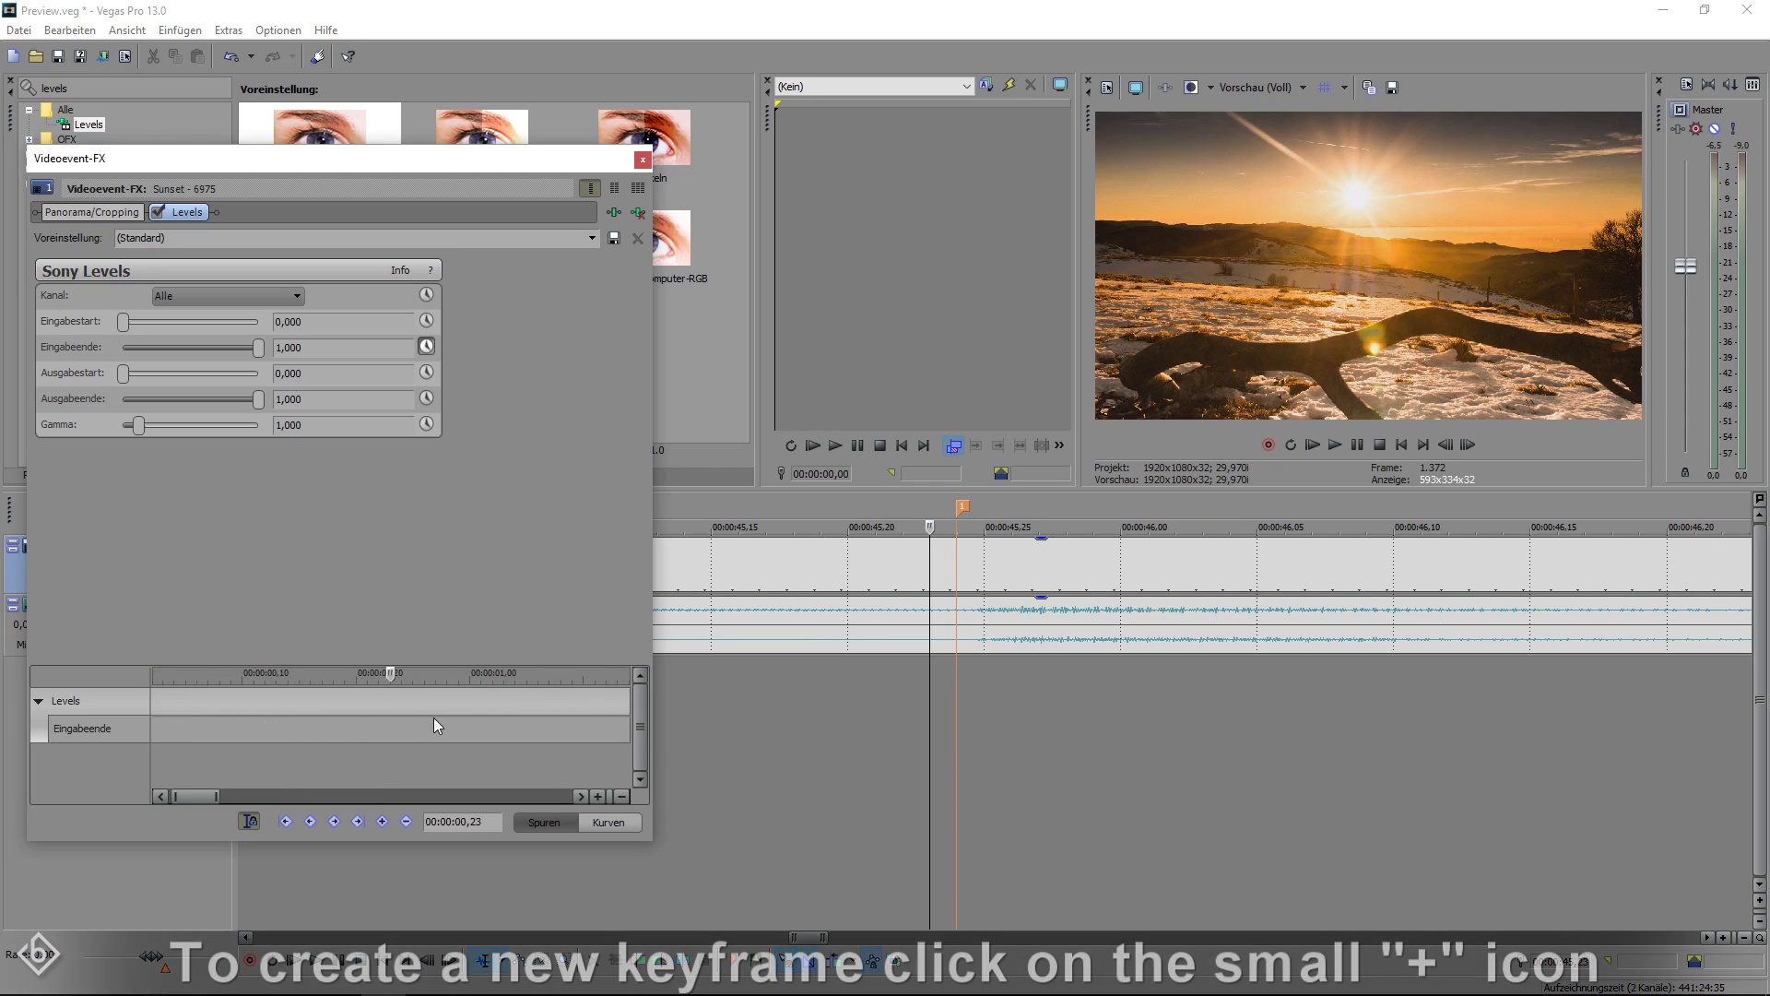
Add a keyframe and set Eingabeende to 0,850 at marker 1.
left_click(382, 822)
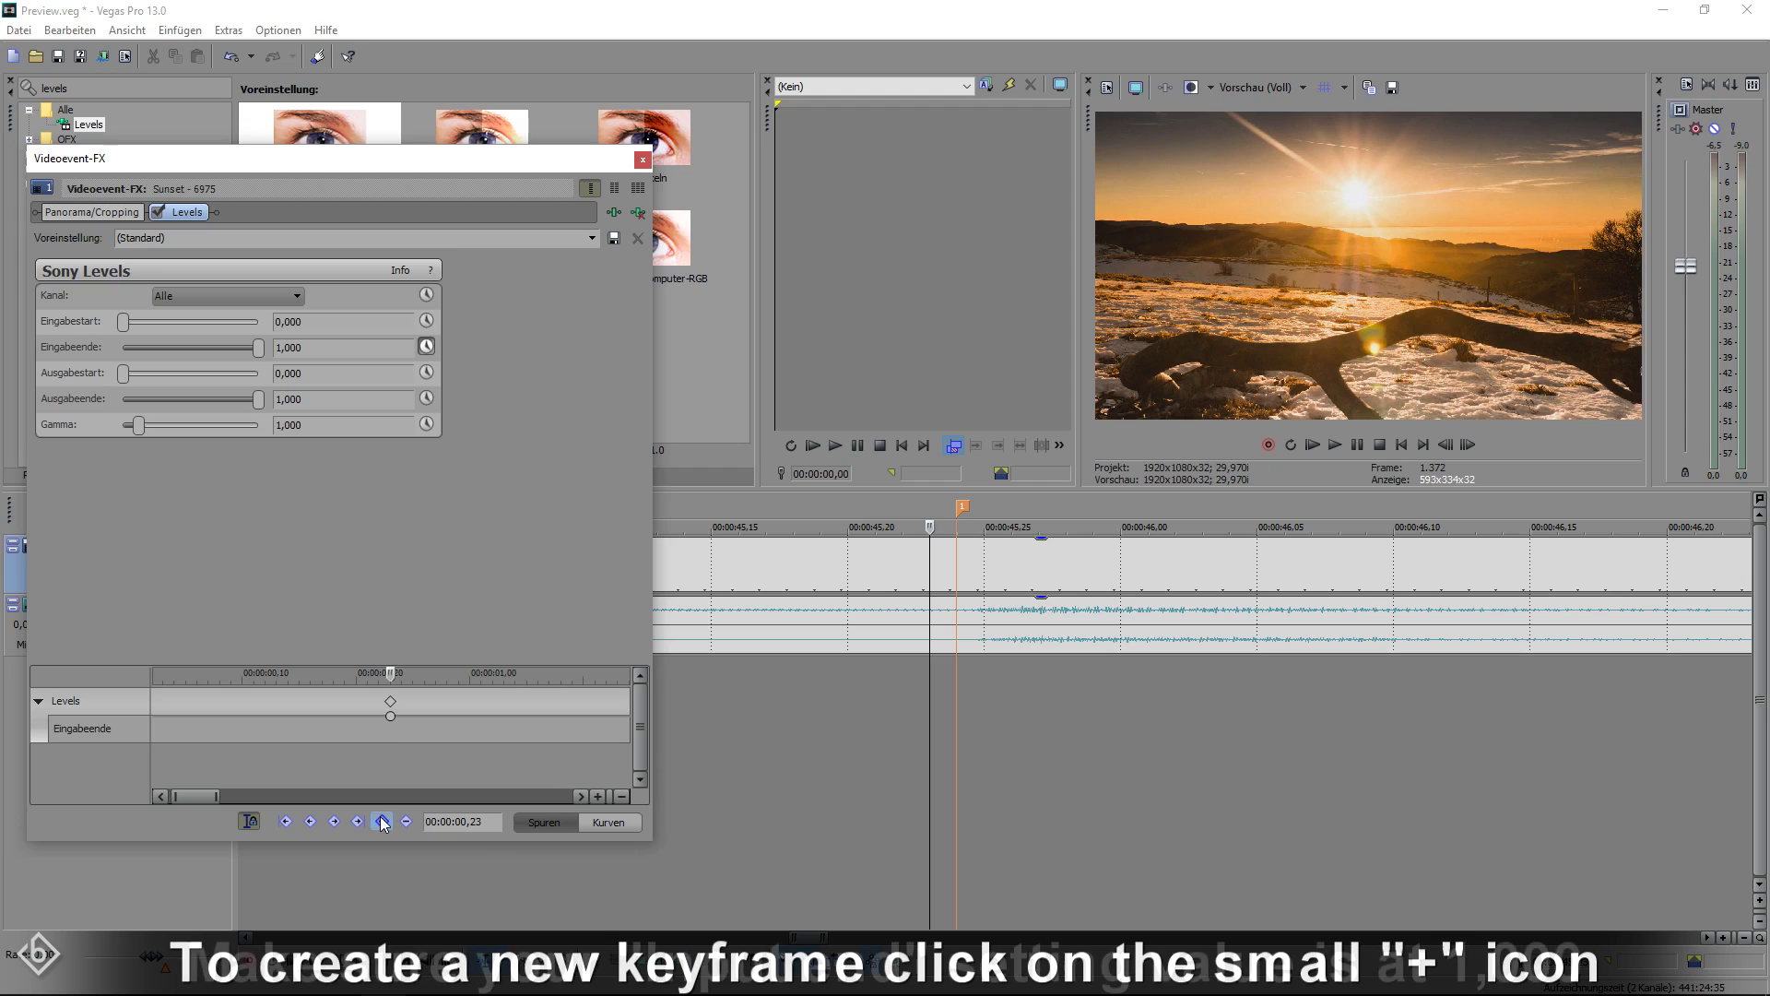
left_click(955, 683)
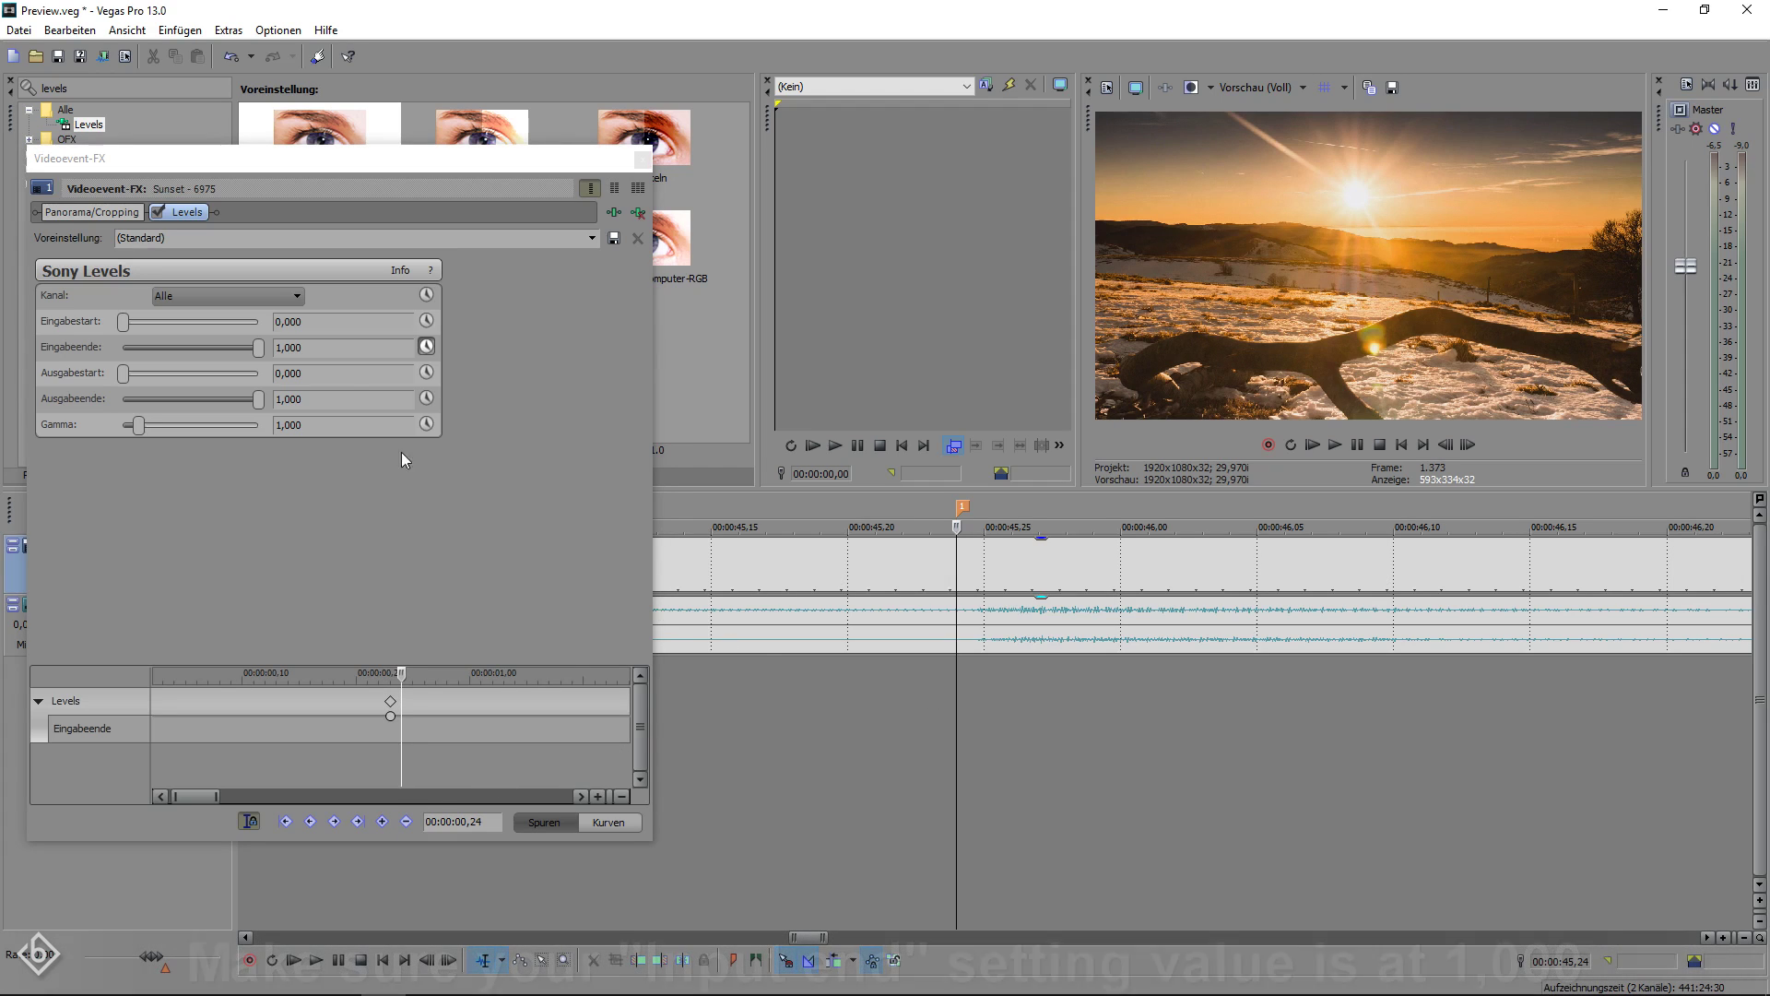
left_click(261, 347)
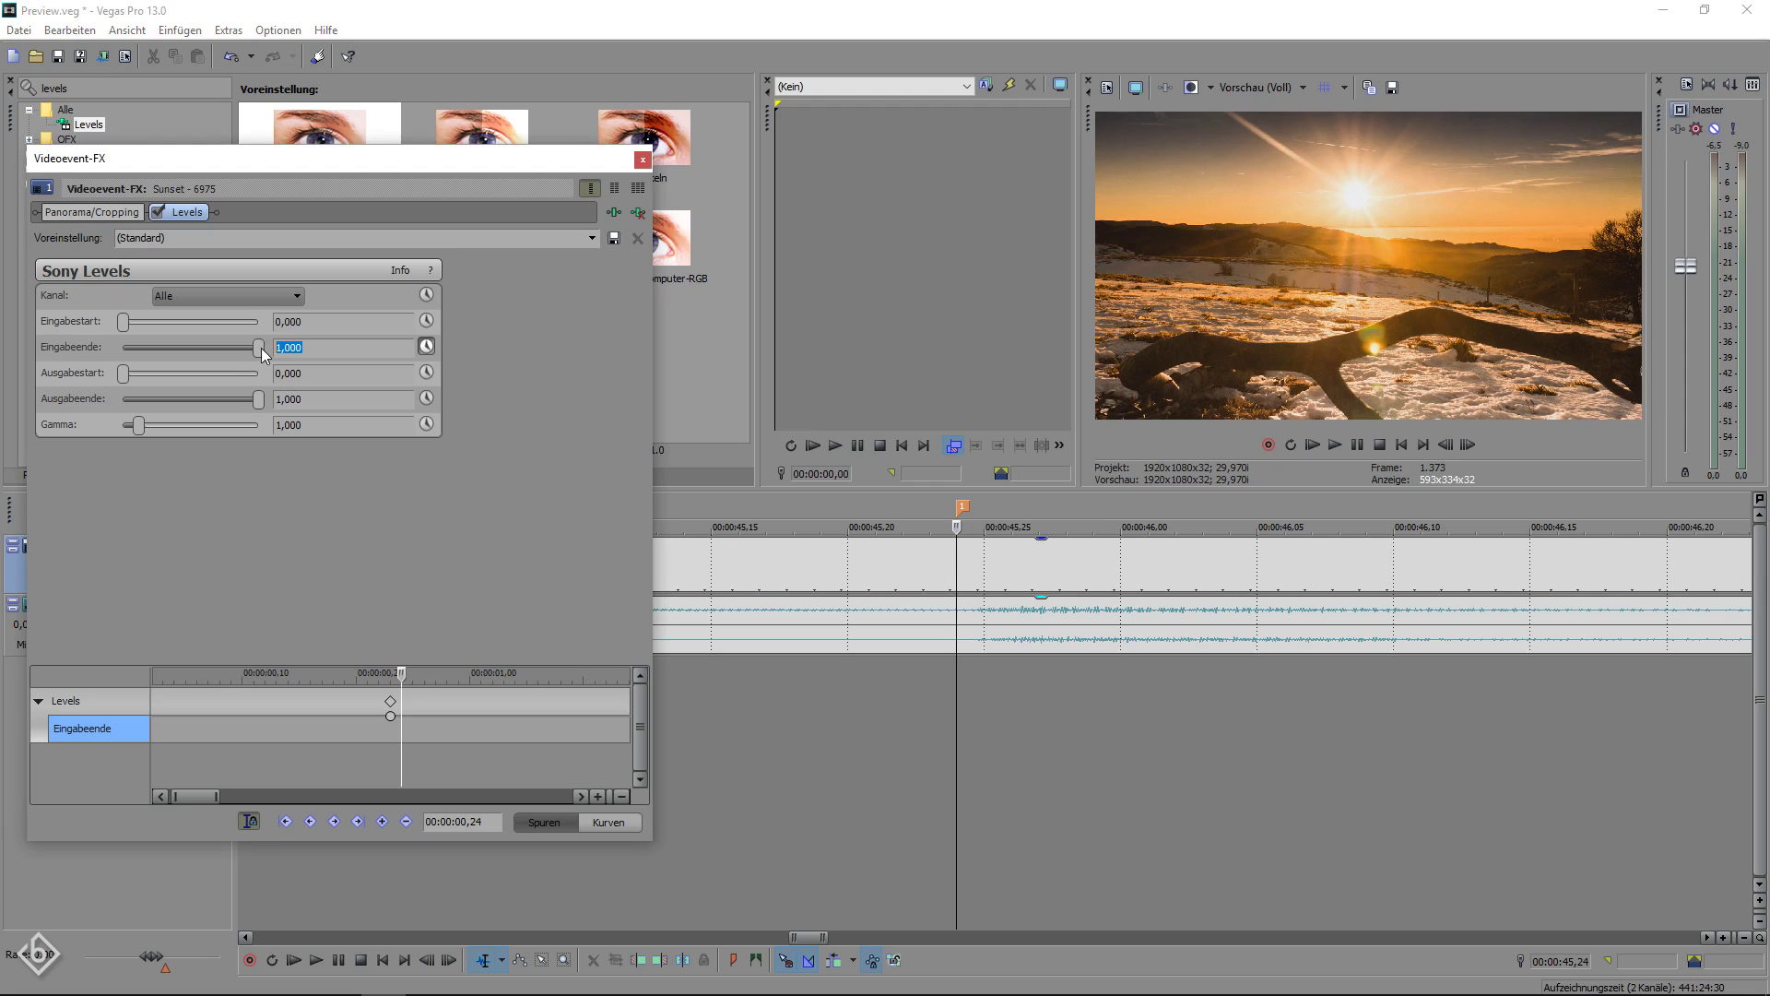
type("0,")
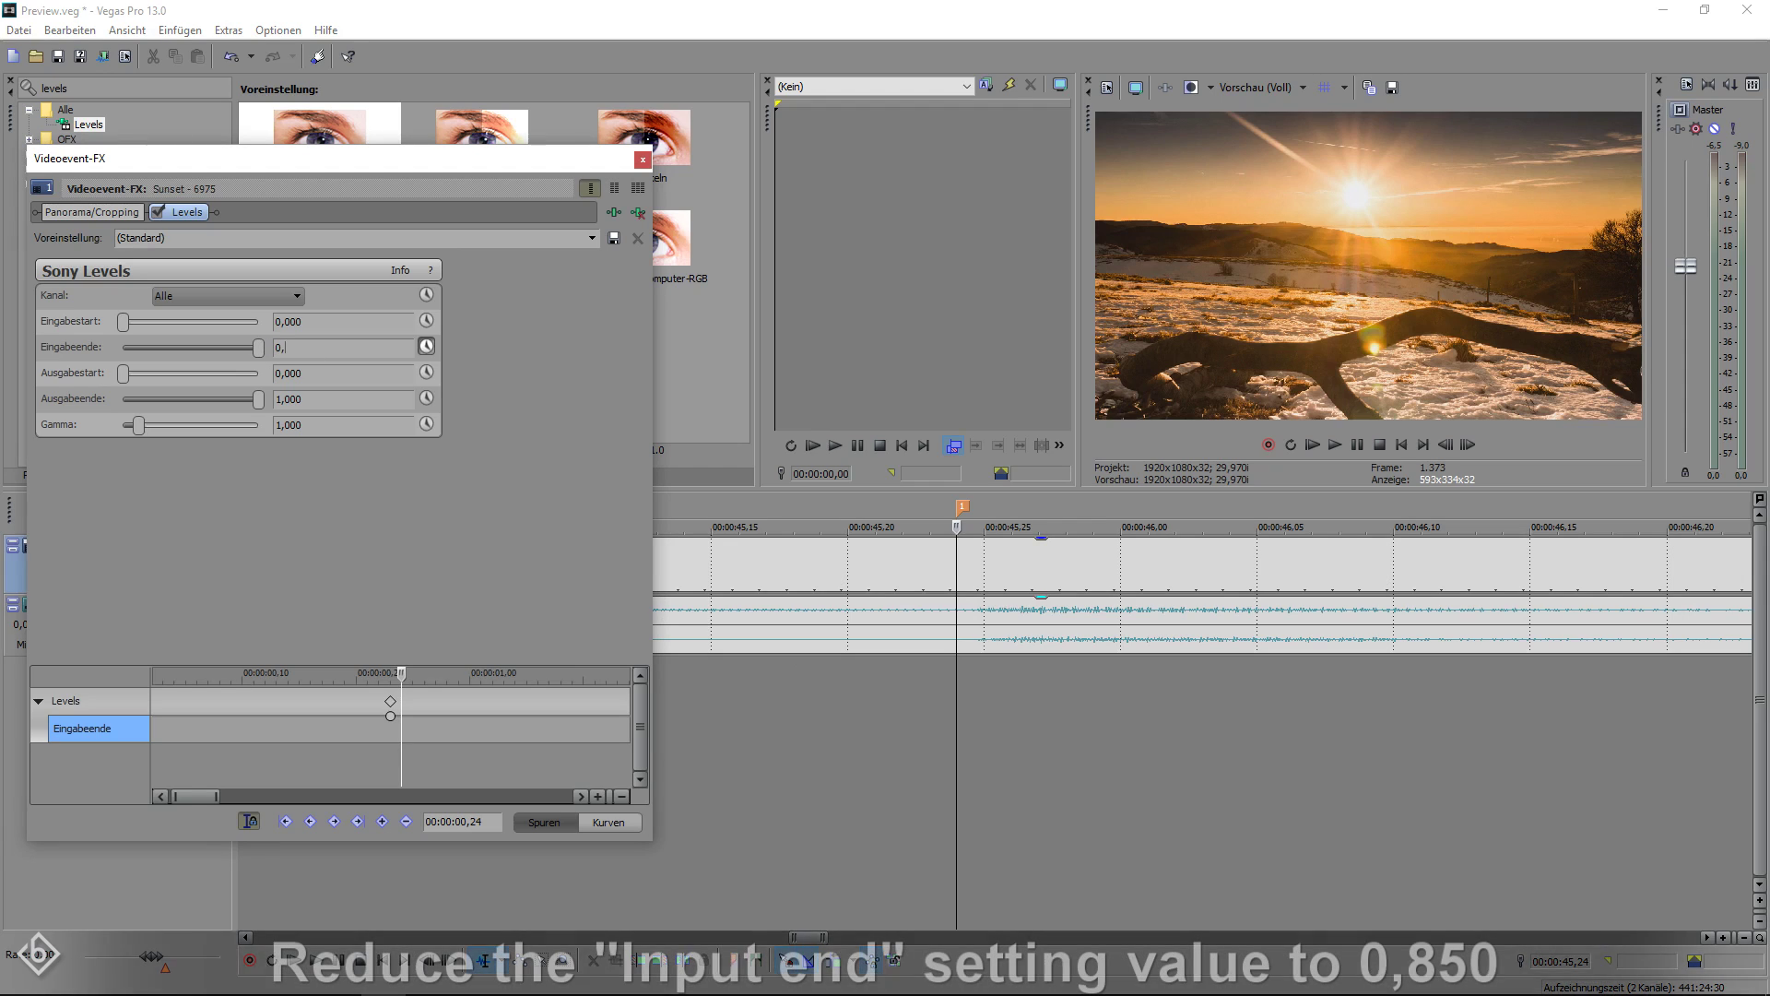
type("850")
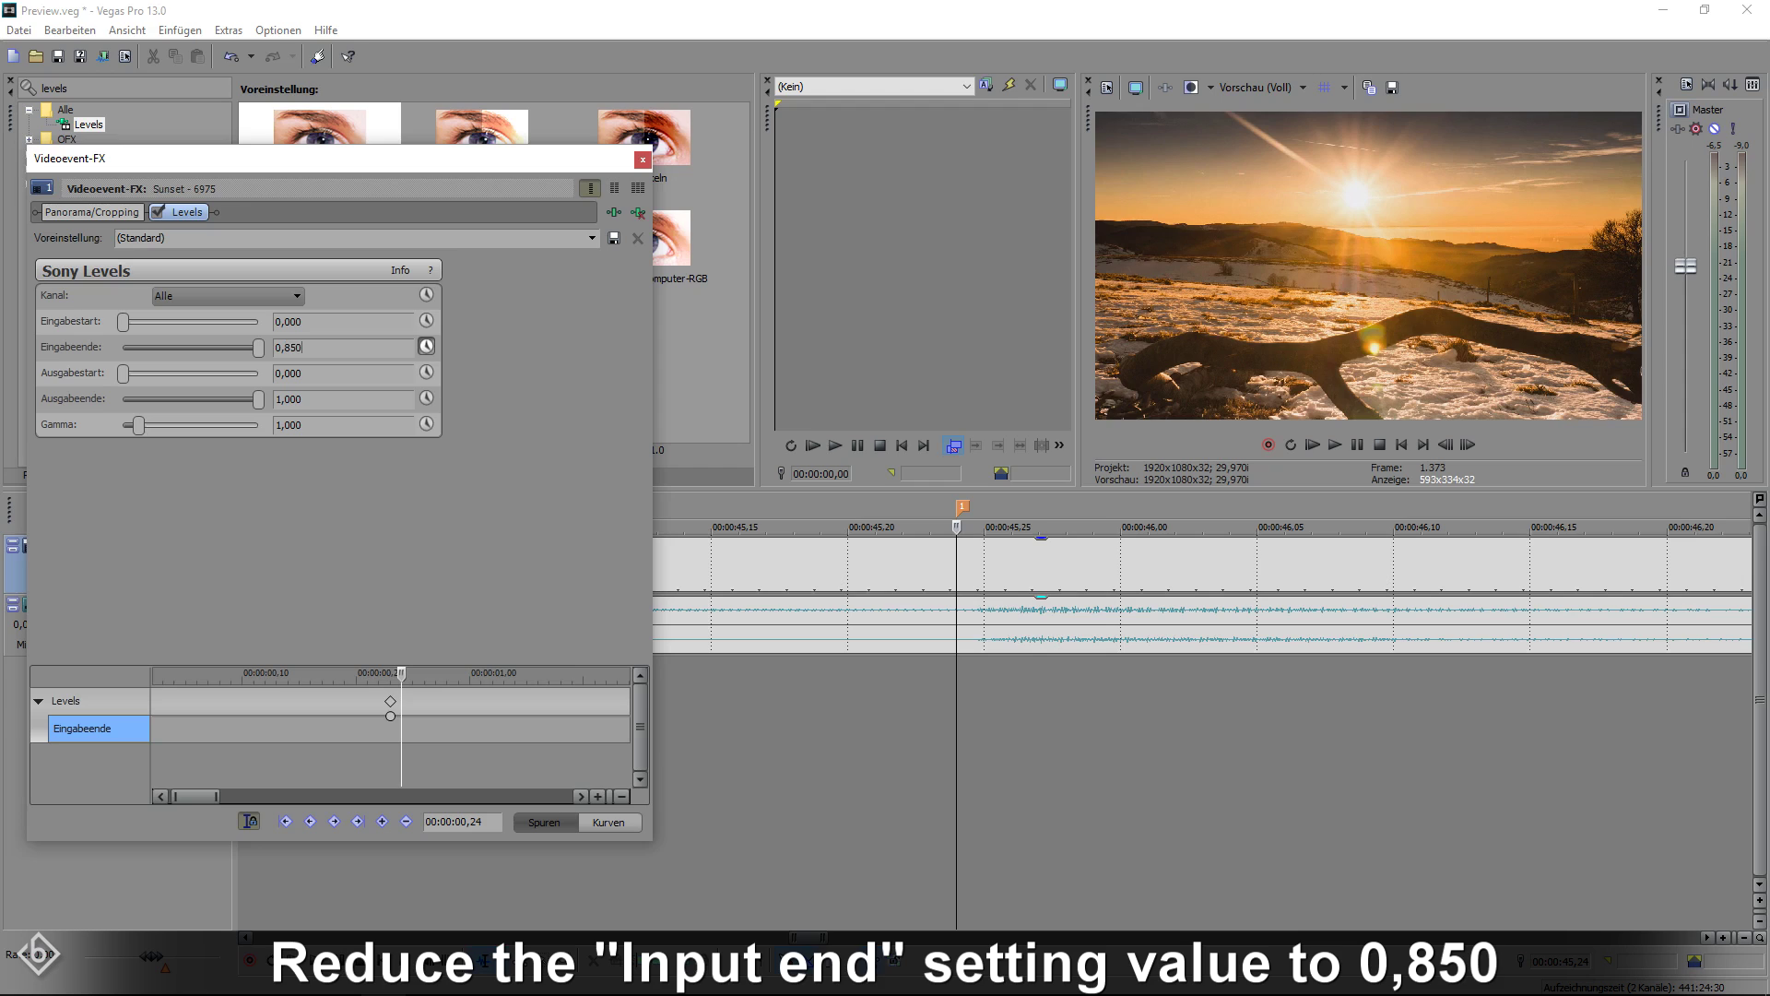
key("Return")
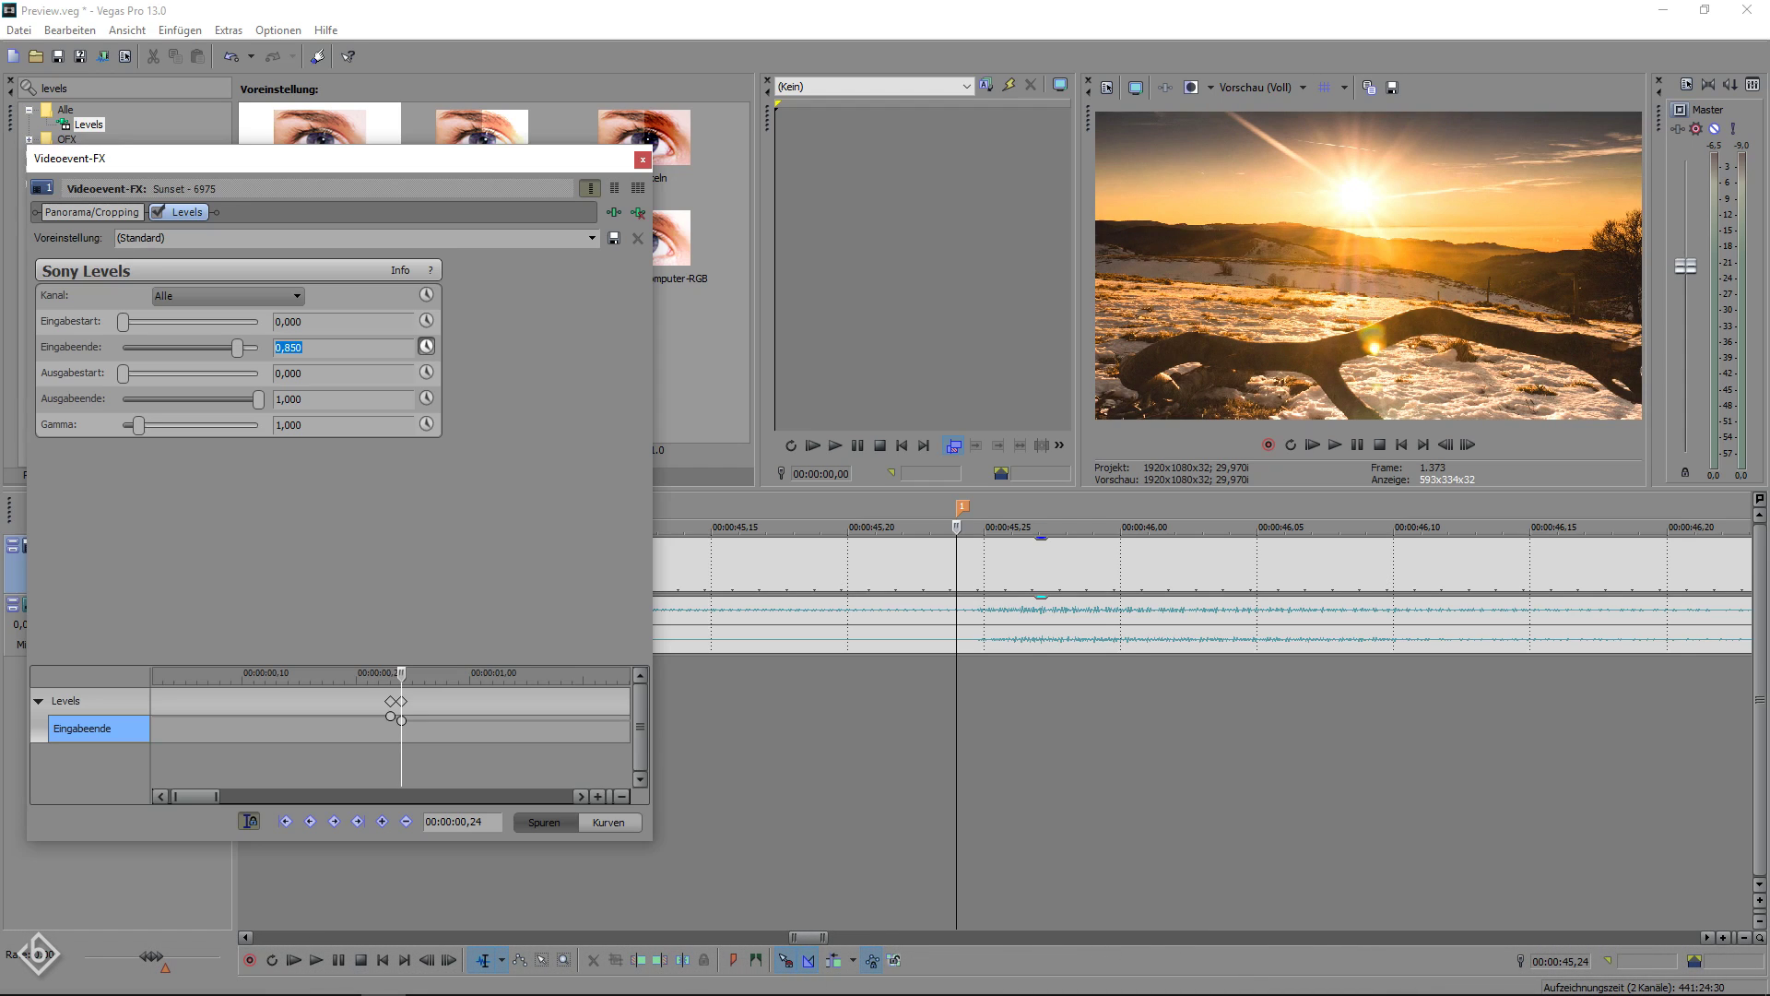
Preview the flash and bring Eingabeende back to 1,000 about a second later.
left_click(956, 732)
key("space")
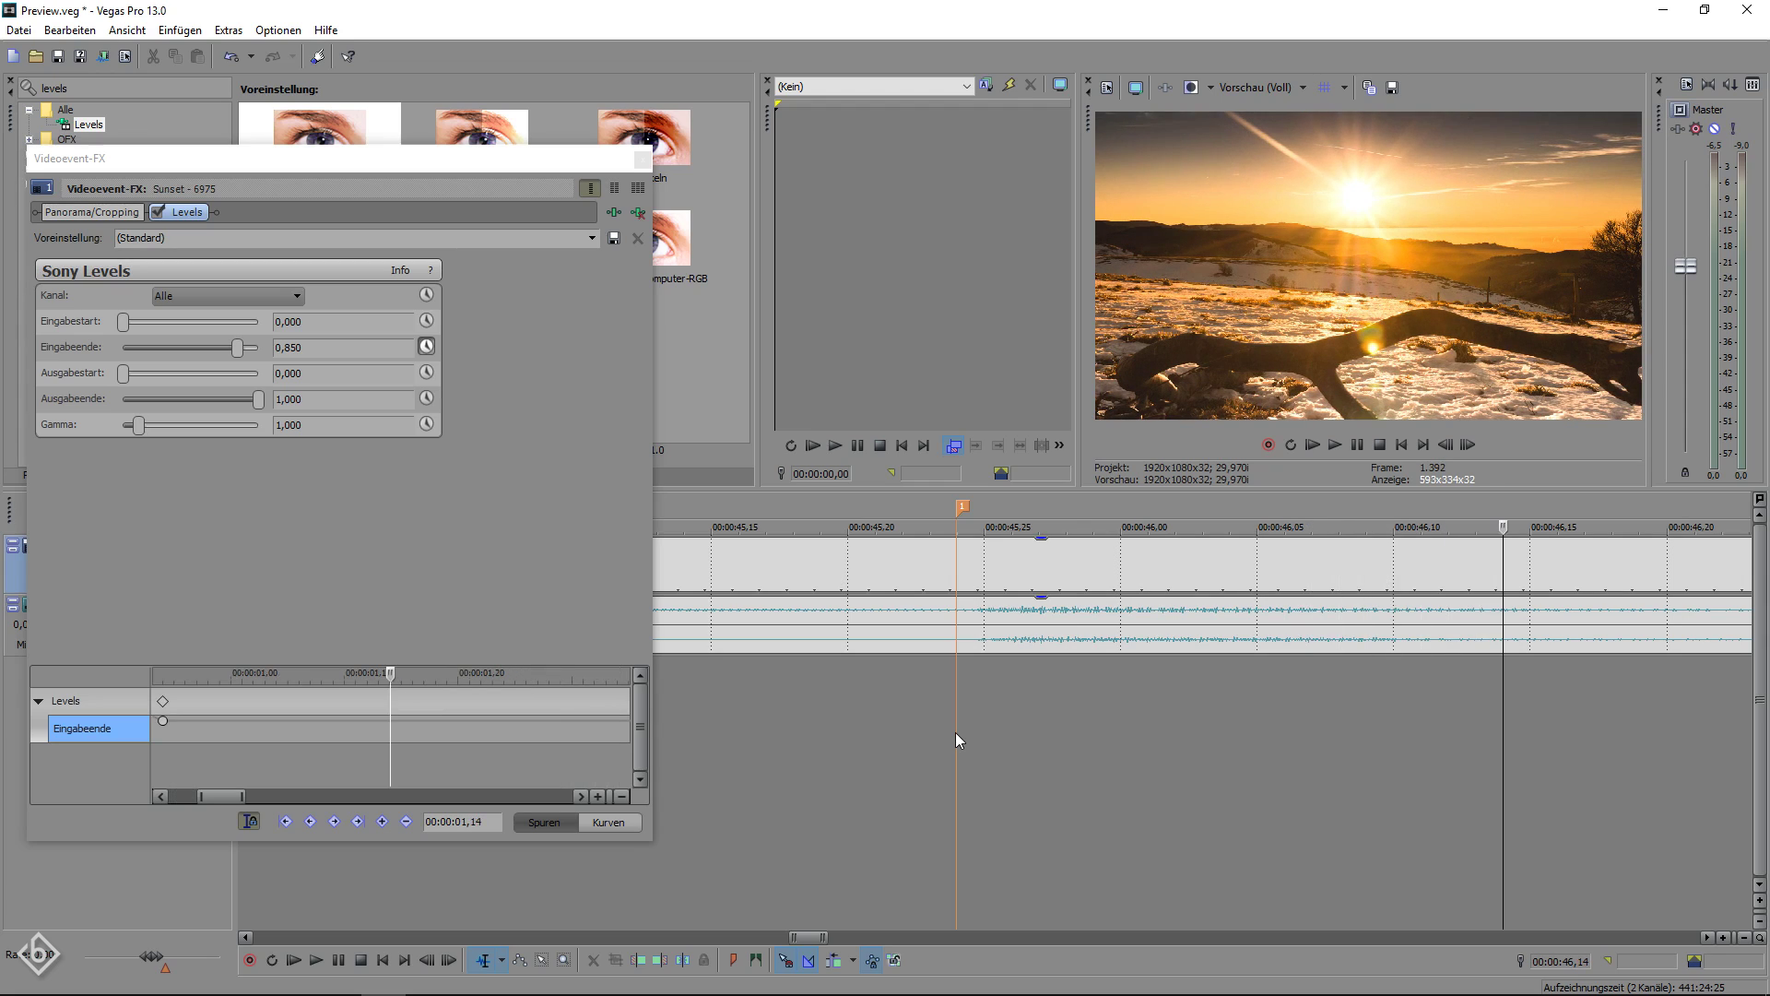
left_click_drag(237, 349, 317, 370)
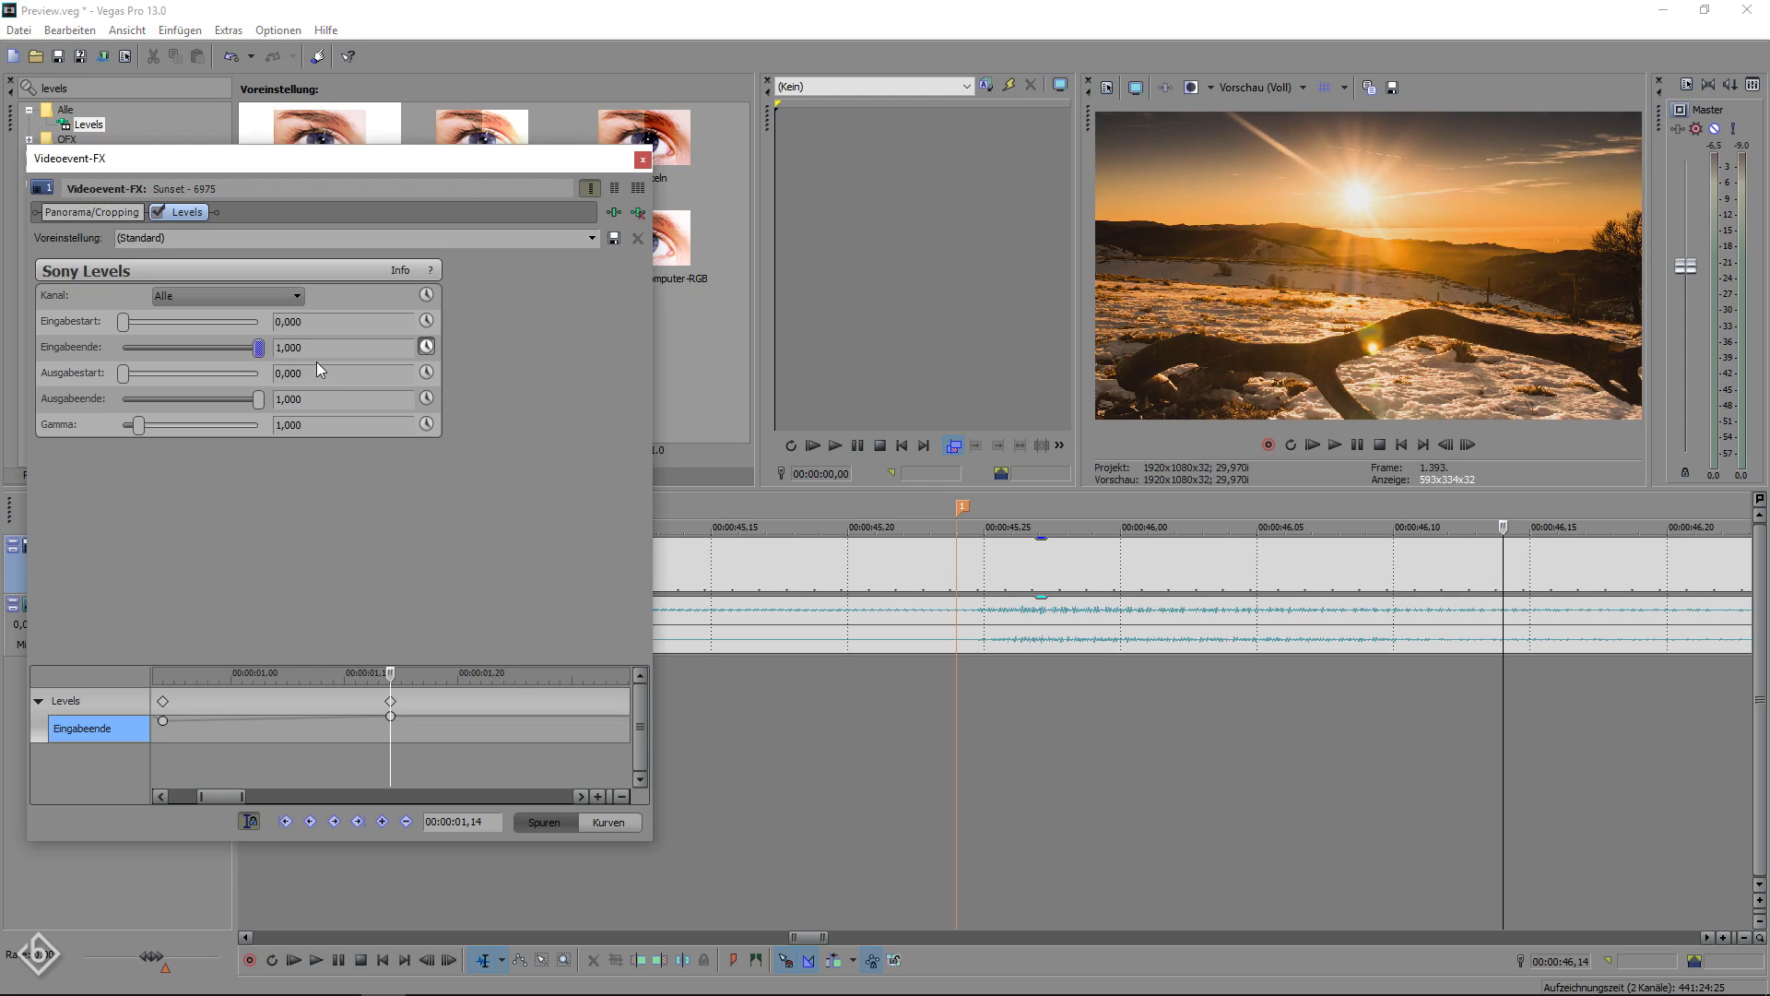
Scrub through the Eingabeende flash keyframes, then close the Levels window and return to the clip start.
left_click(1217, 580)
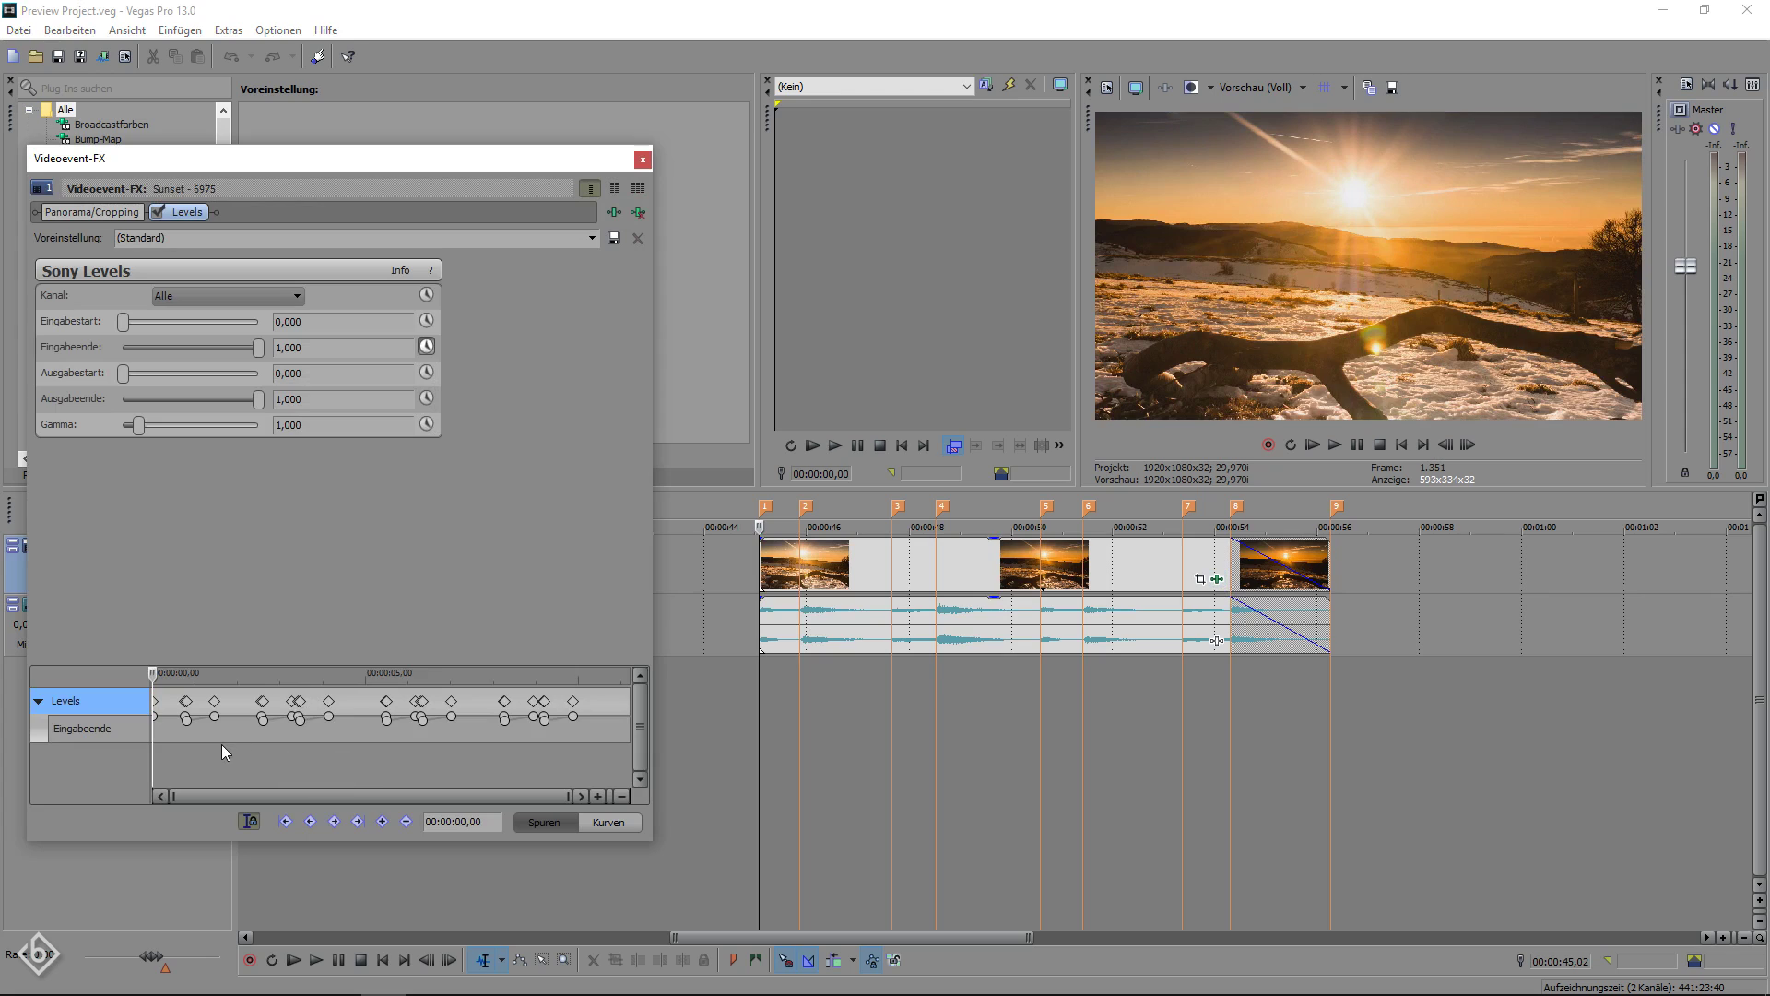
scroll(221, 744, "up", 10)
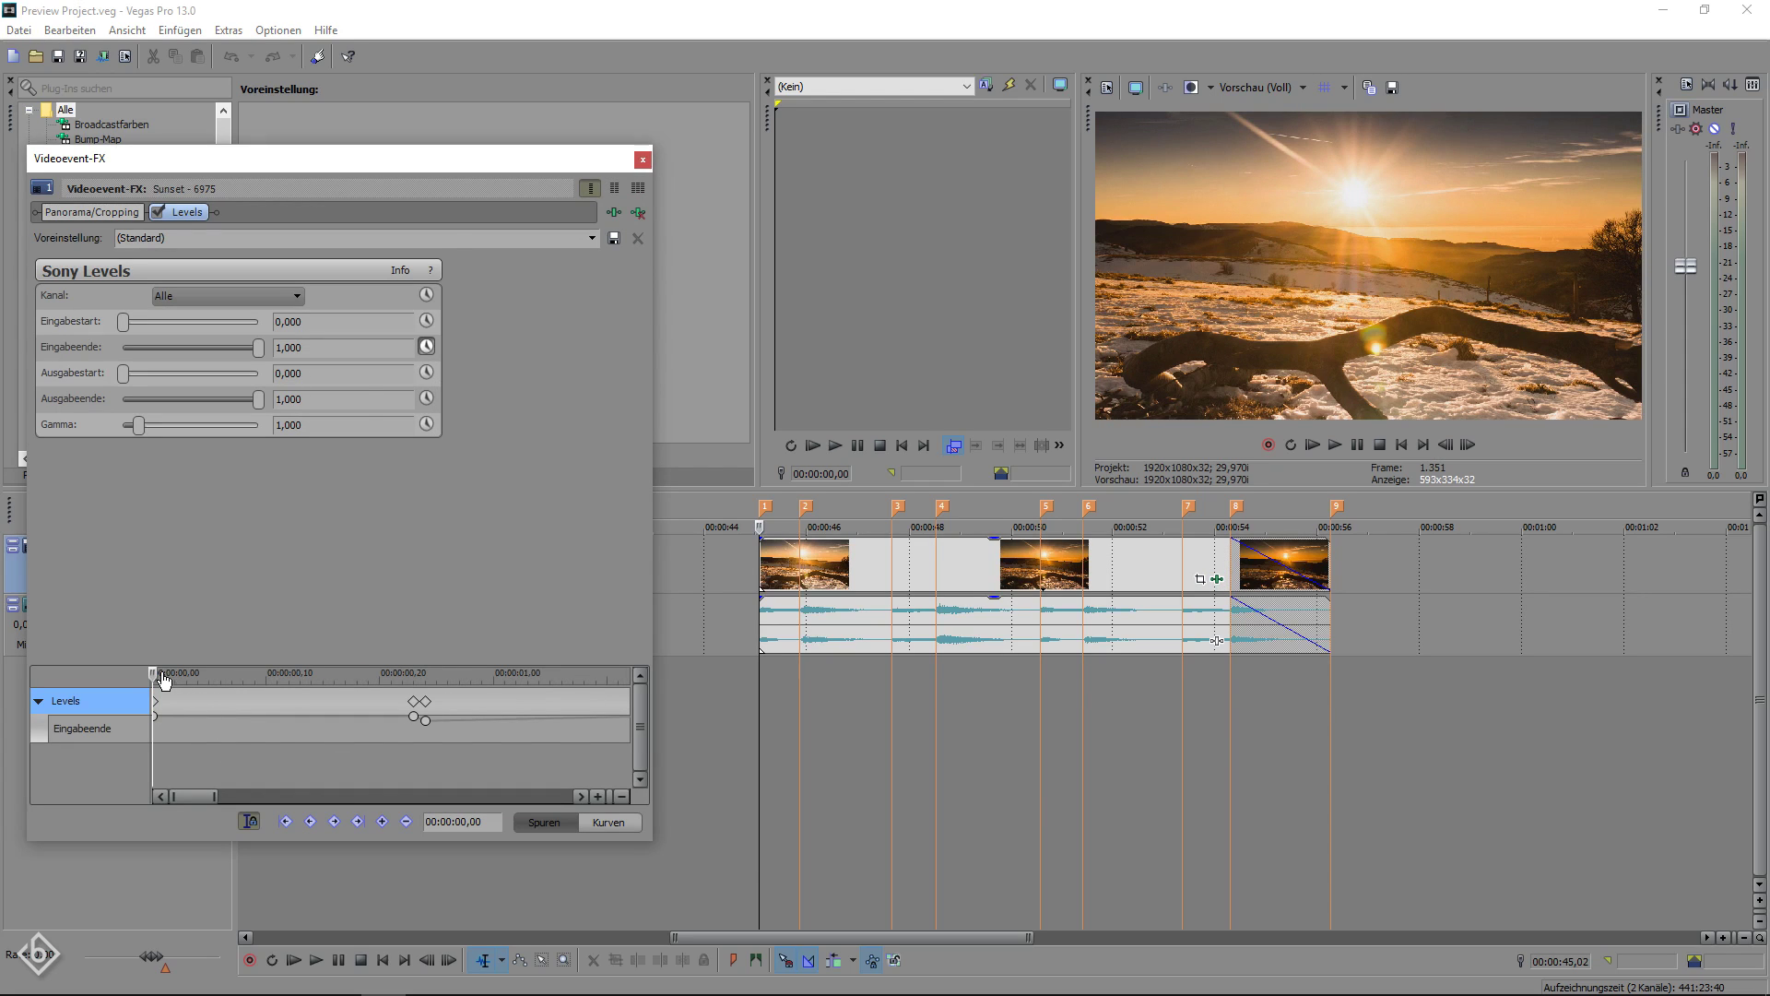
left_click_drag(155, 679, 414, 691)
scroll(206, 796, "right", 1)
left_click_drag(206, 796, 466, 823)
scroll(416, 759, "down", 5)
left_click_drag(217, 672, 510, 699)
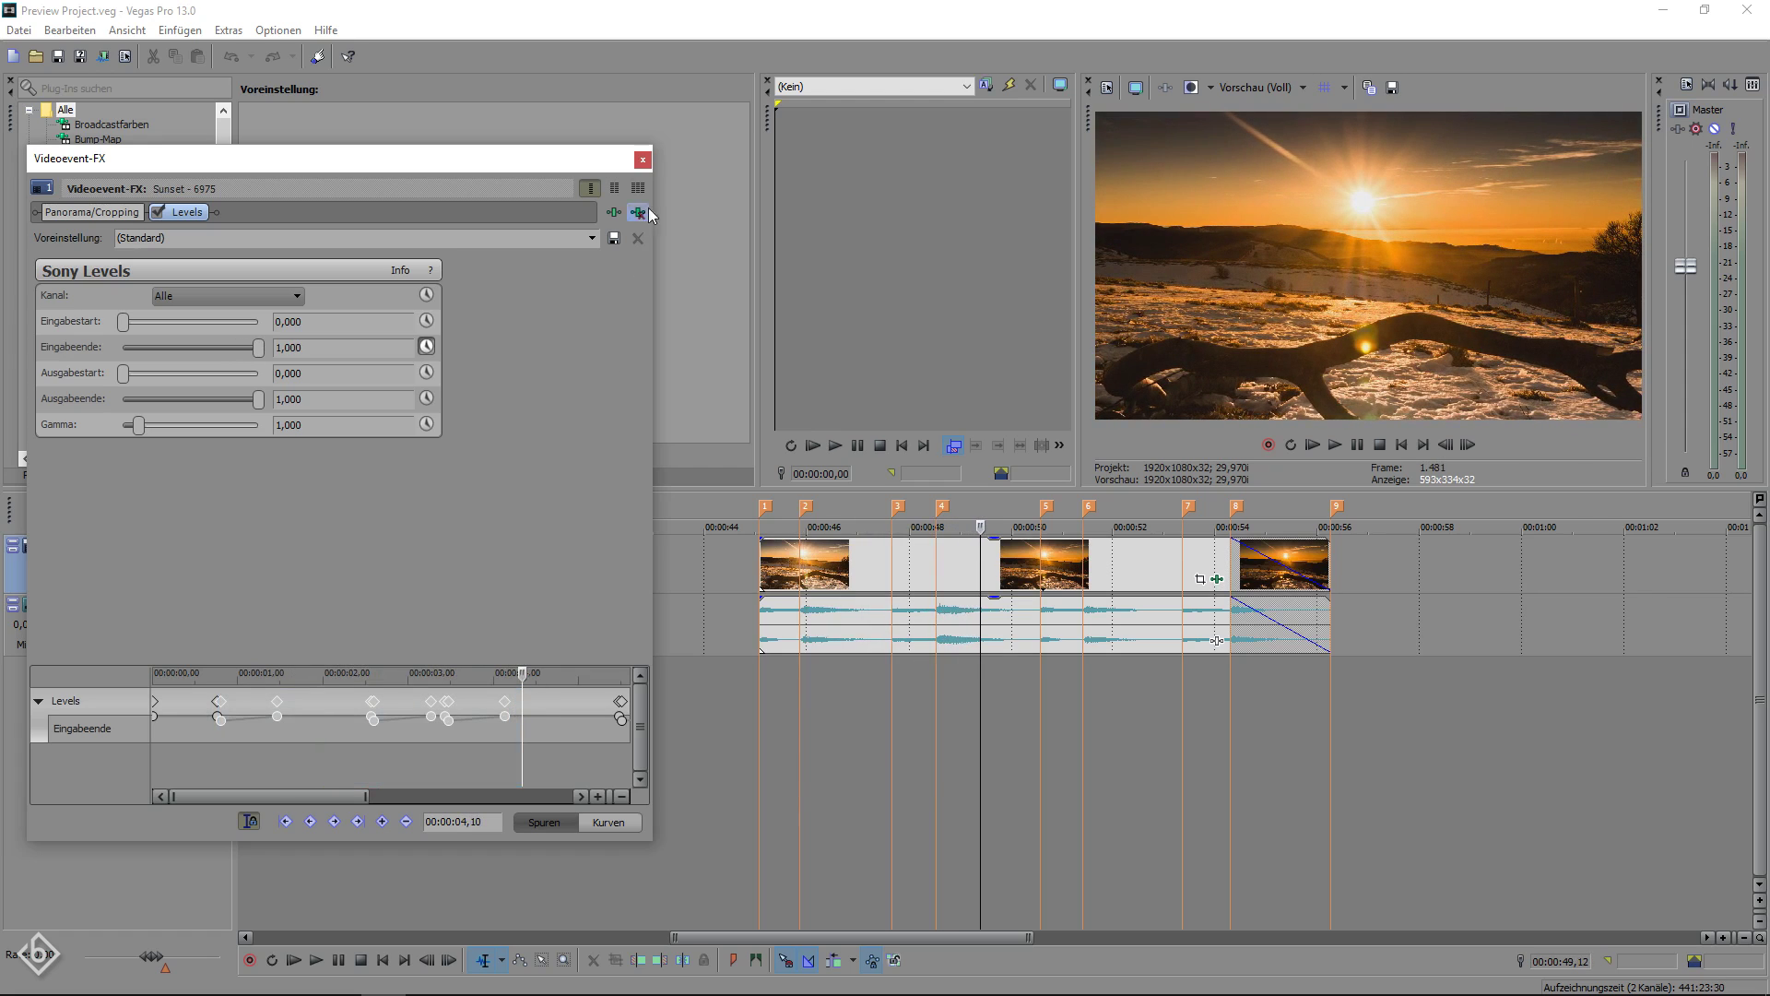
left_click(642, 159)
left_click(754, 734)
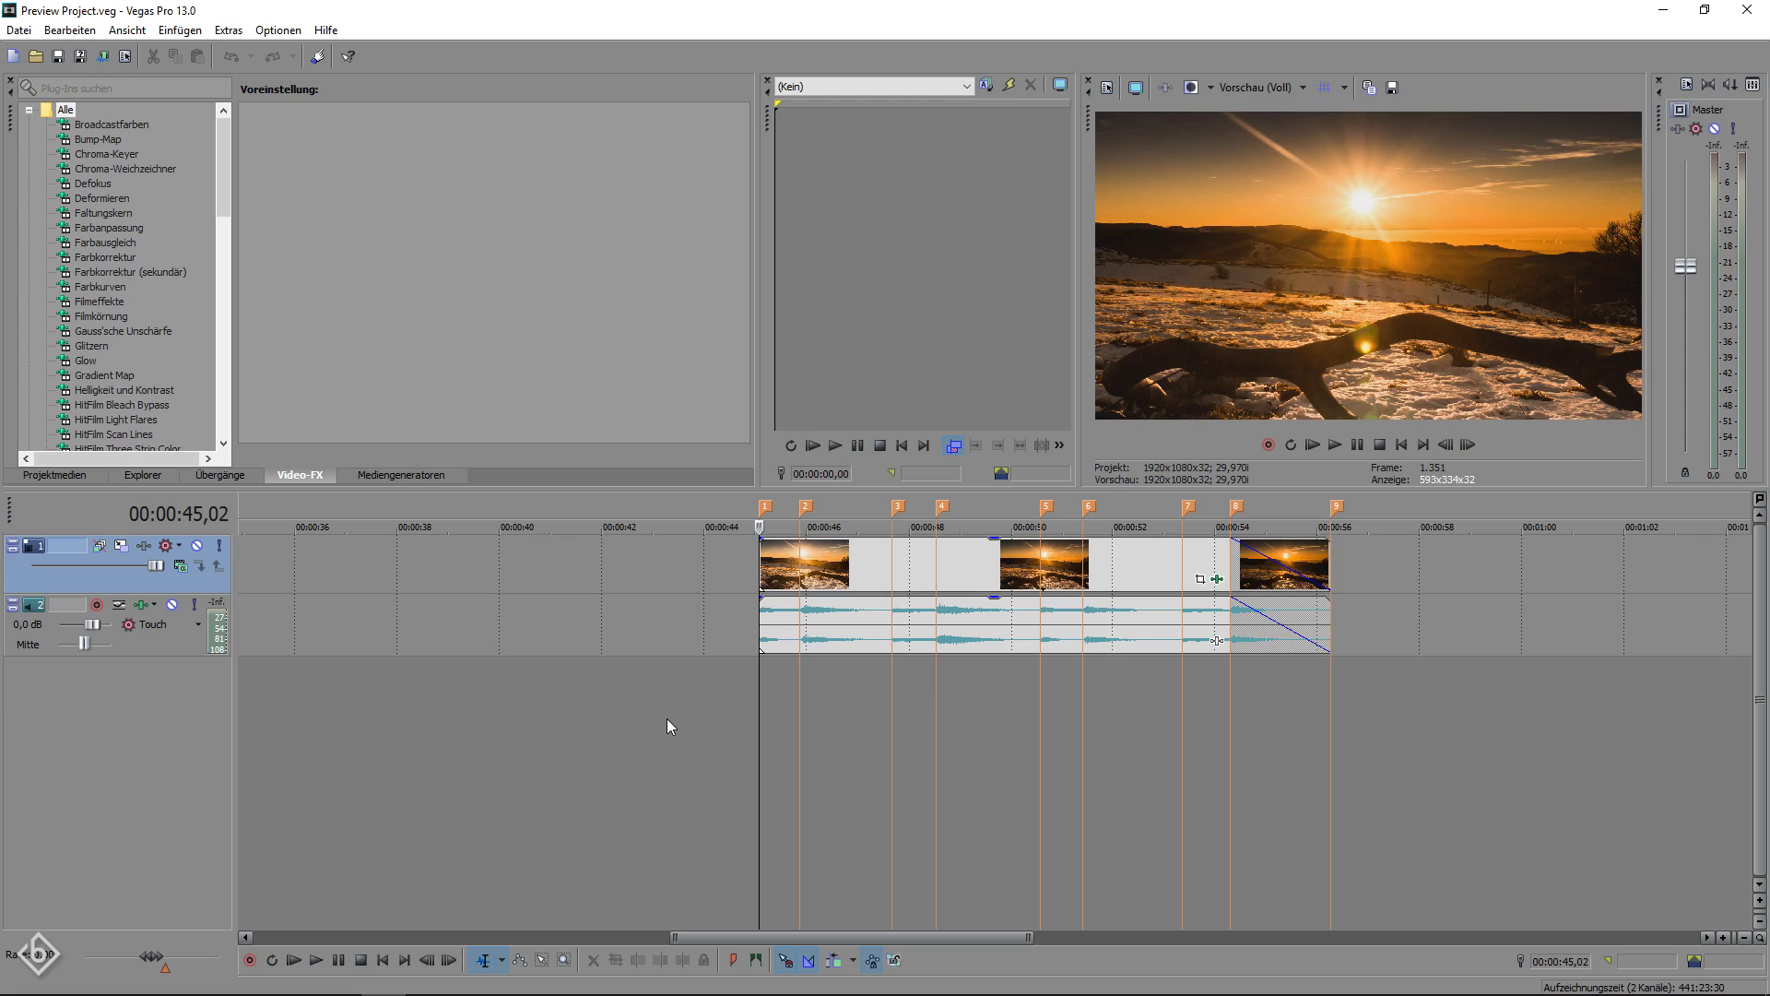
key("space")
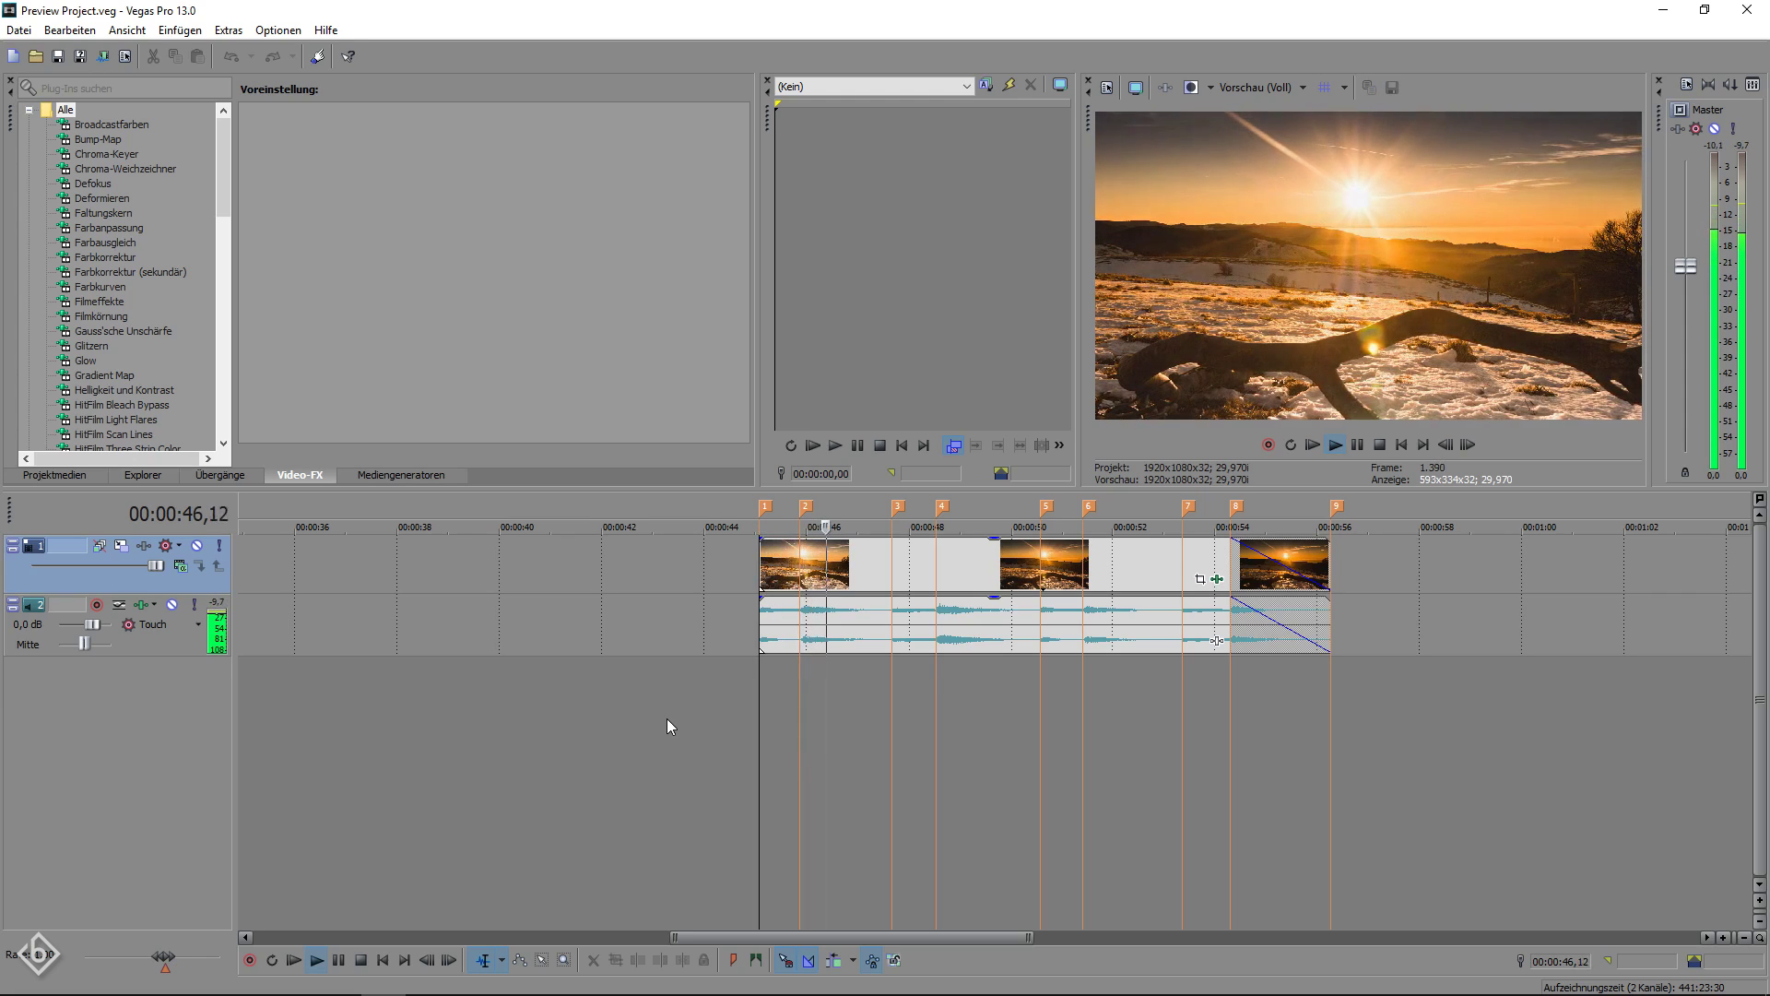